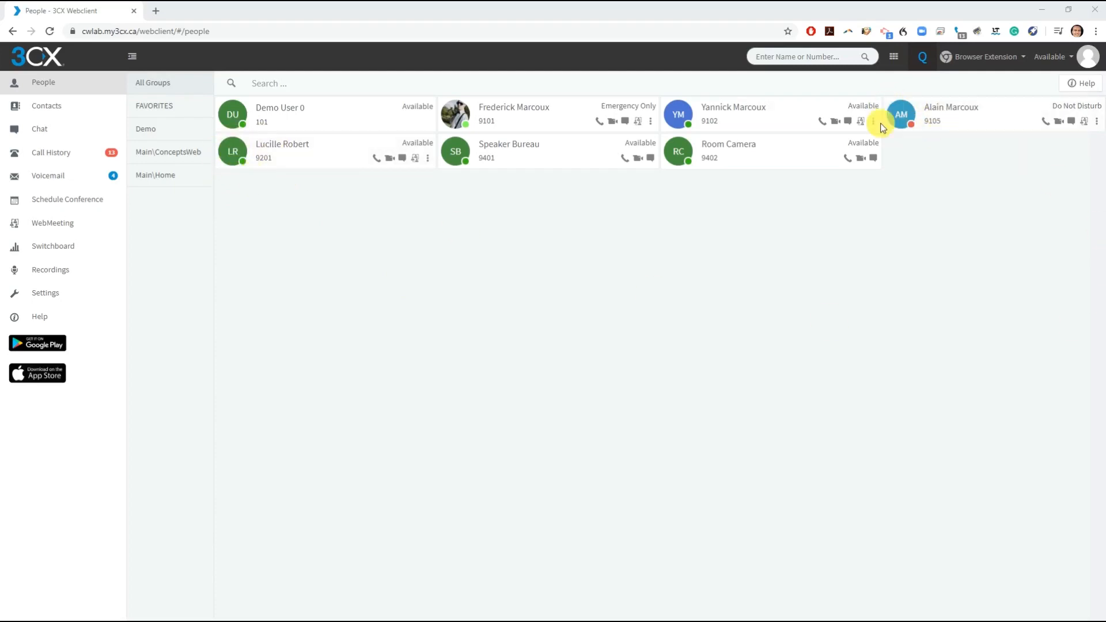
- Set the Available status custom message to 'Accepting Calls Anytime'
left_click(1071, 60)
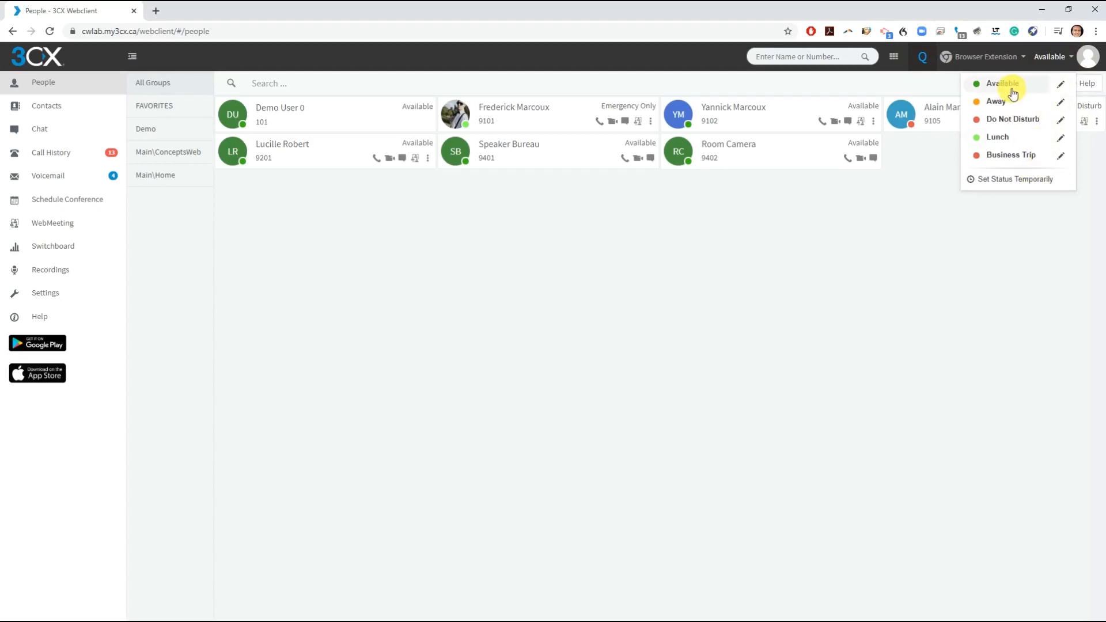
left_click(1061, 86)
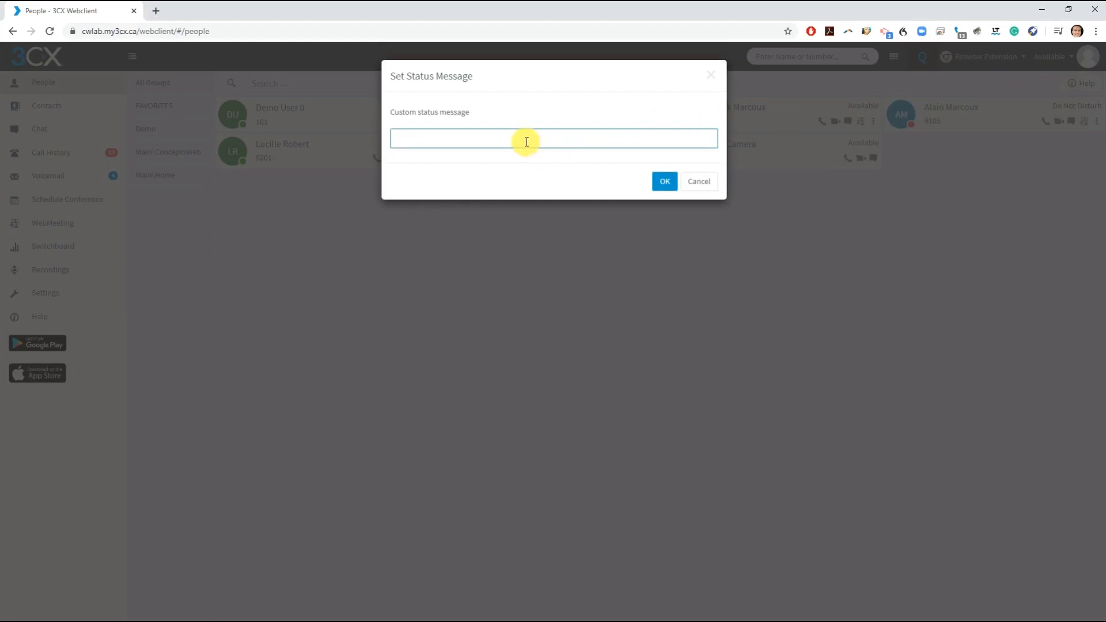
type("Accepting Calls Anytime")
left_click(664, 181)
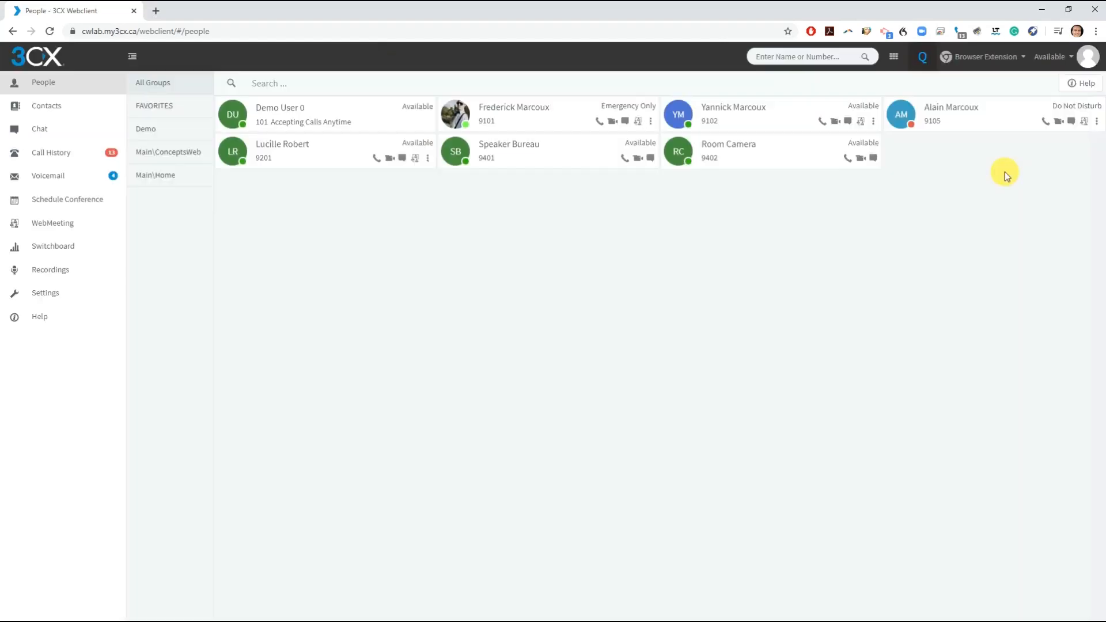
left_click(1018, 60)
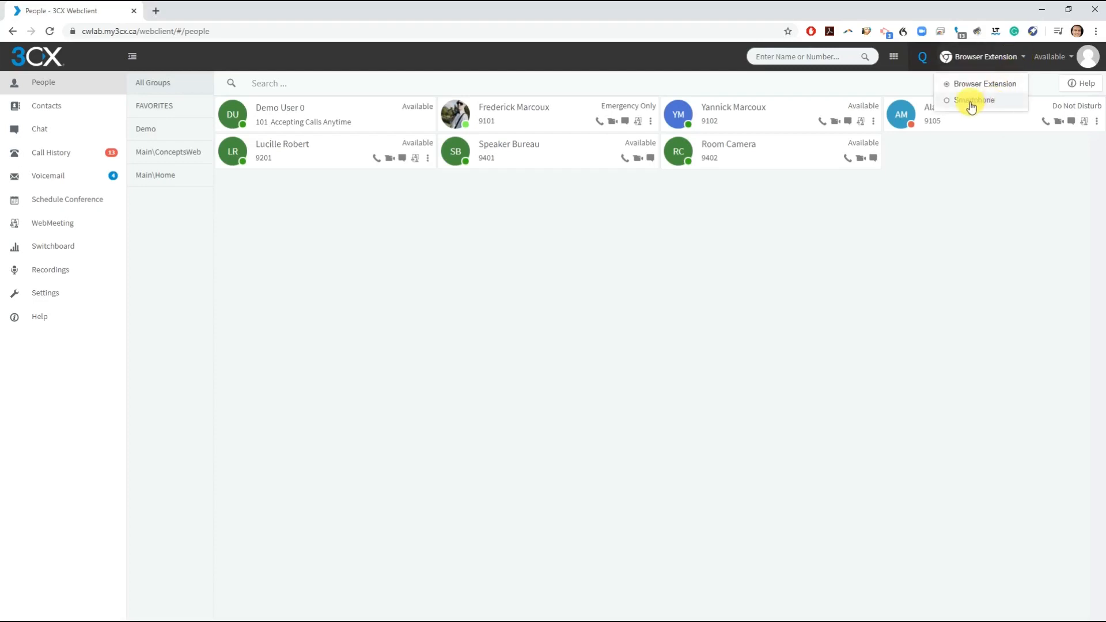
left_click(948, 103)
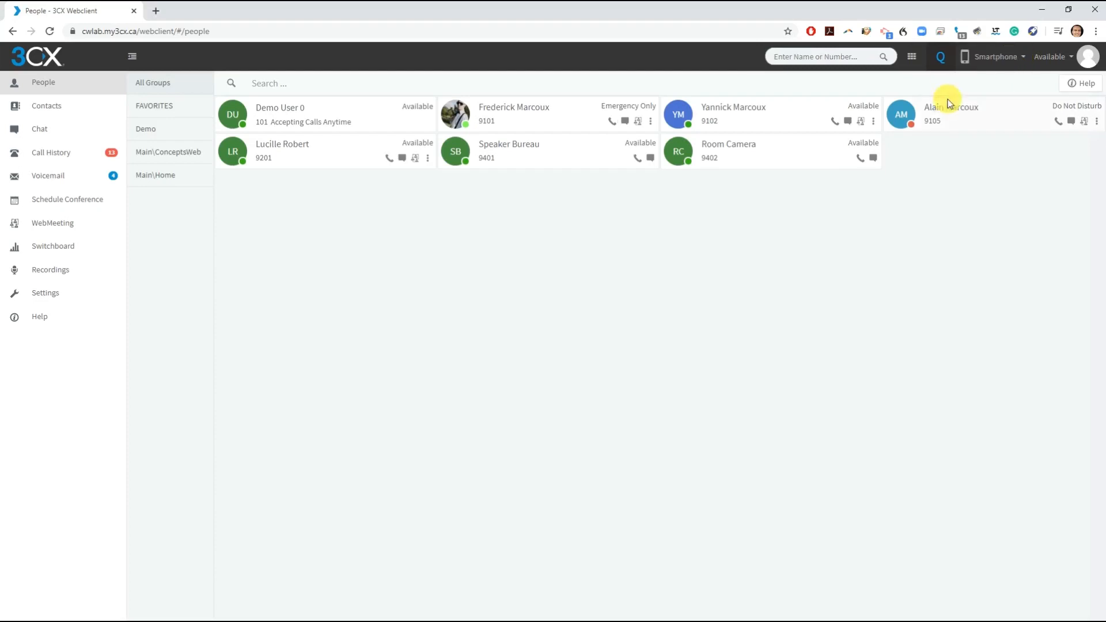
left_click(1019, 56)
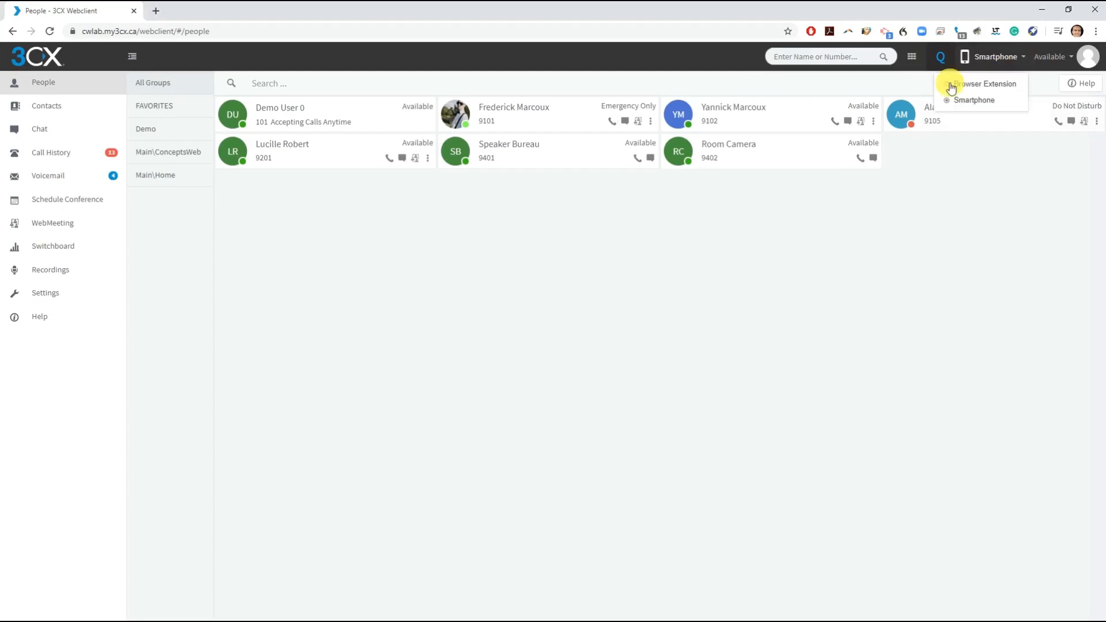
left_click(951, 85)
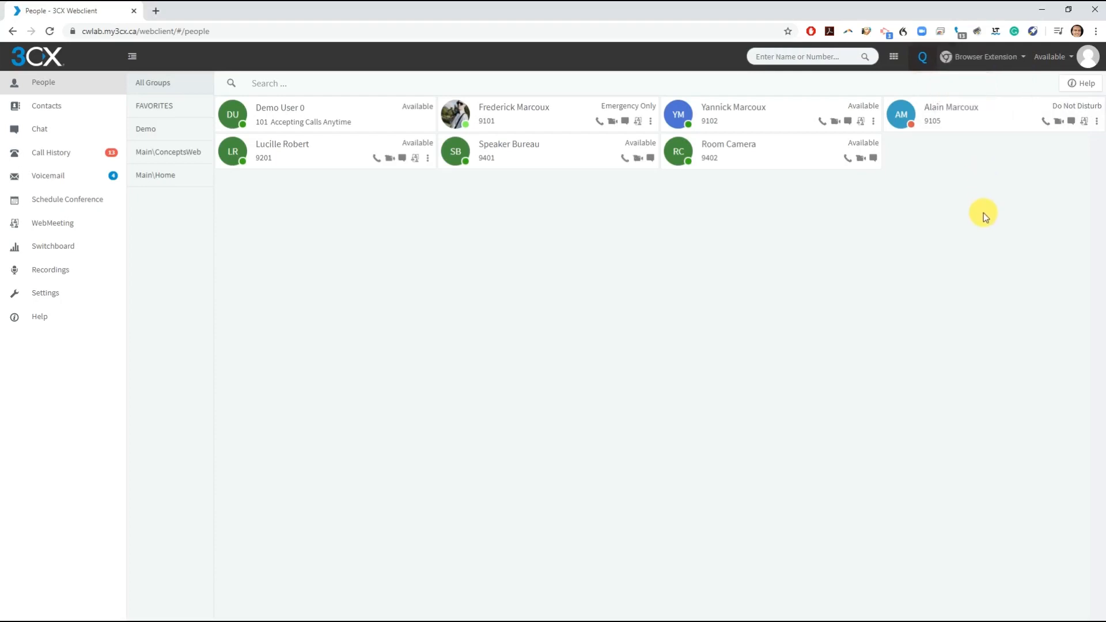
left_click(922, 60)
- Dial the toll-free test number and hang up the call
left_click(821, 59)
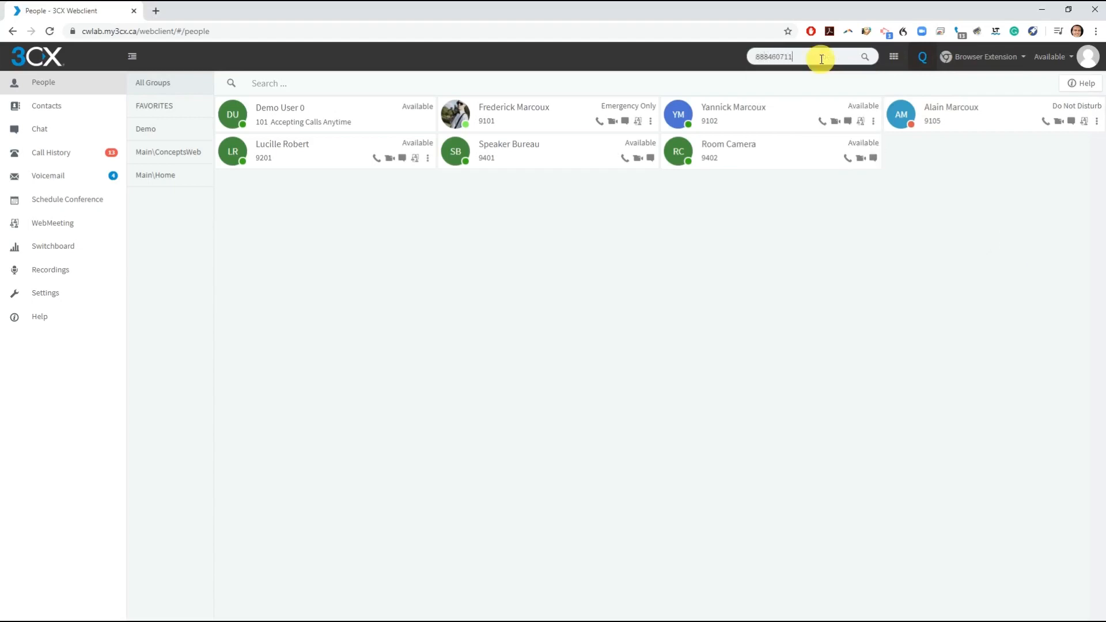
key("Return")
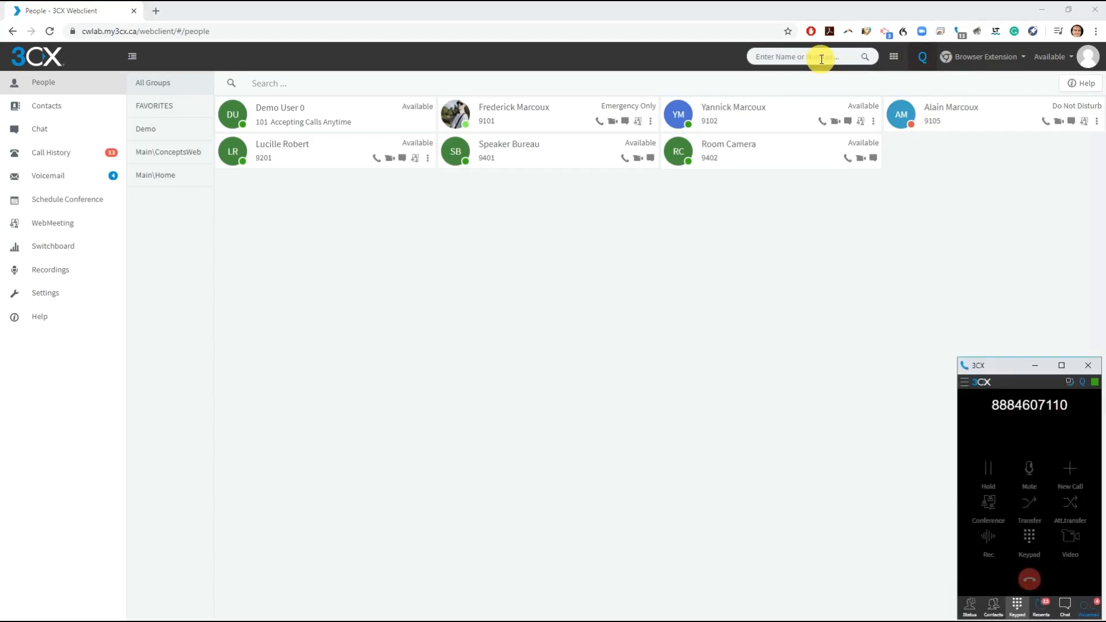
left_click(1029, 578)
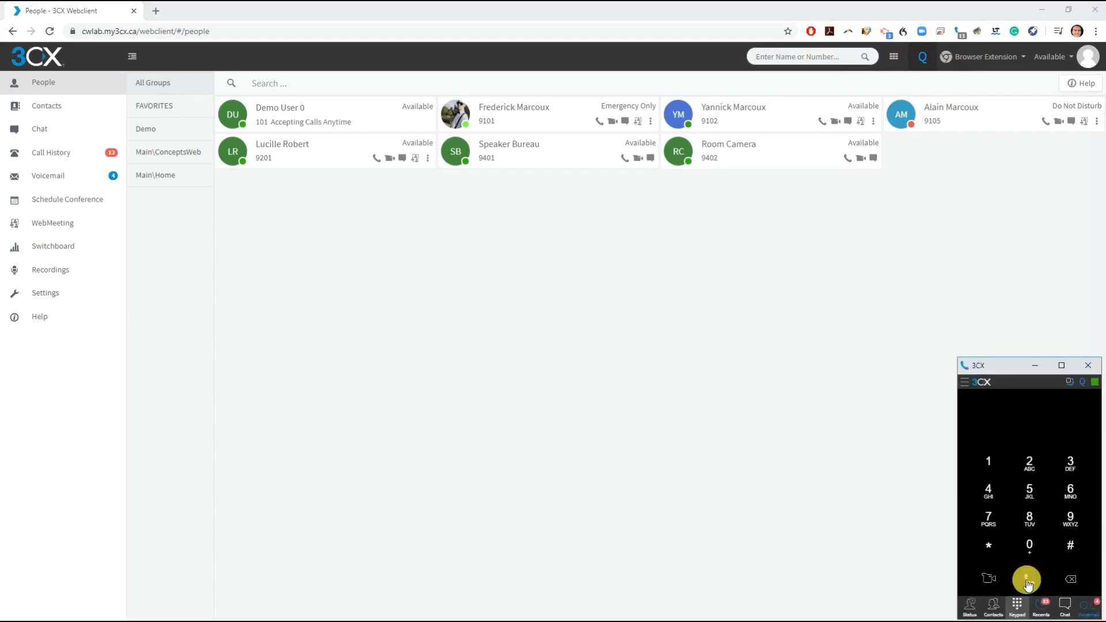
- Search People for a colleague's name, clear it, then filter Main\Home and back to All Groups
left_click(278, 84)
type("Frederick")
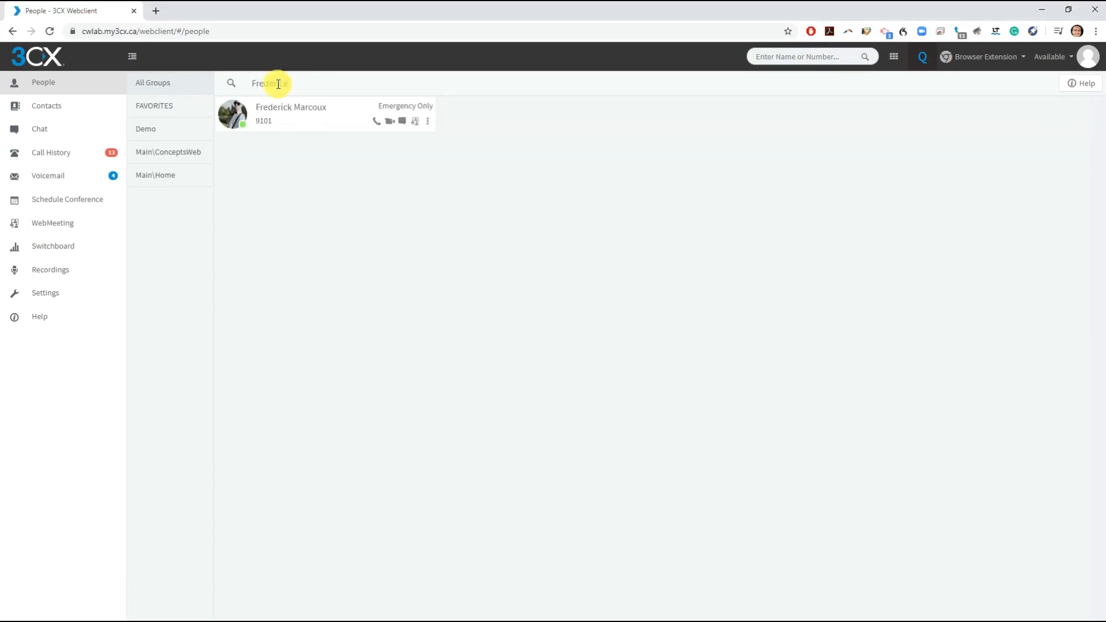
key("BackSpace")
key("BackSpace")
key("BackSpace")
key("BackSpace")
key("BackSpace")
key("BackSpace")
key("BackSpace")
key("BackSpace")
key("BackSpace")
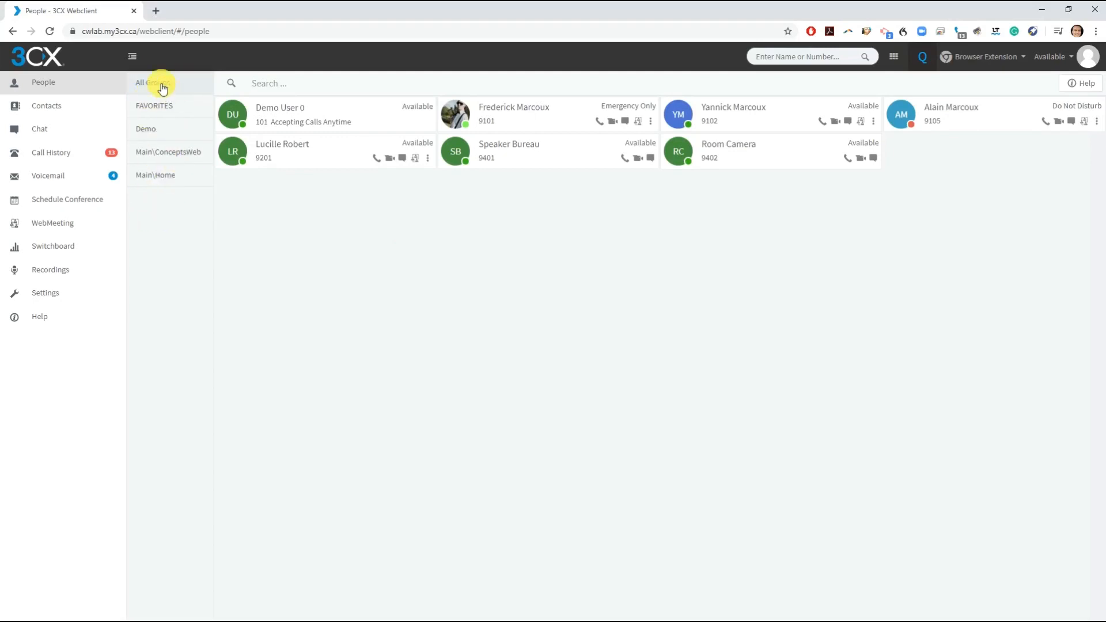
left_click(171, 177)
left_click(173, 178)
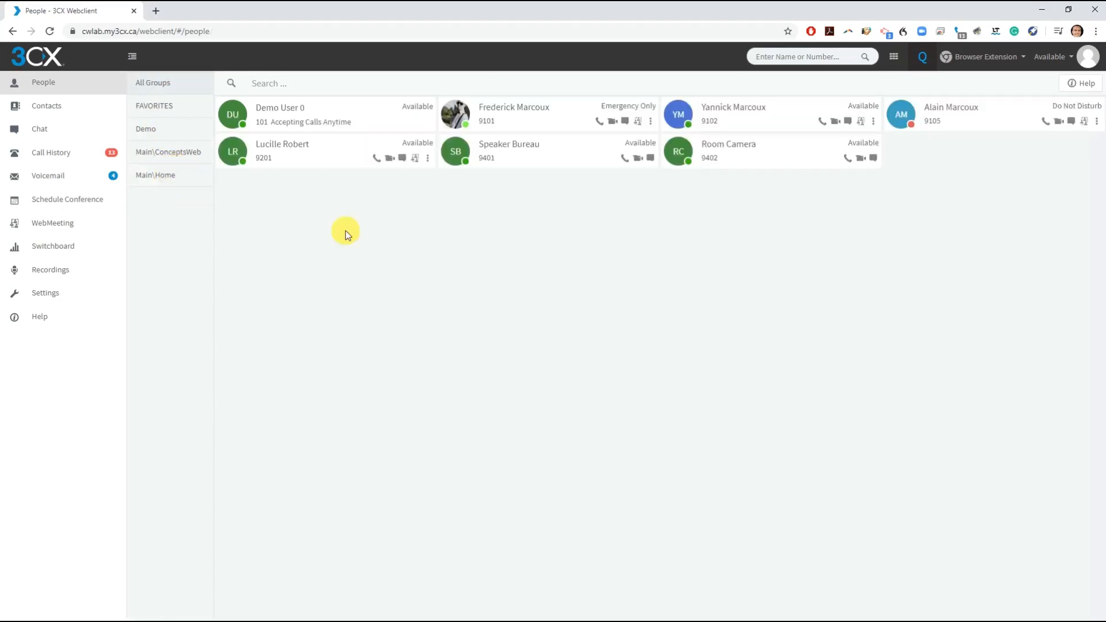
- Add a personal contact at ABC Inc with email and mobile, then browse all and company contacts
left_click(39, 111)
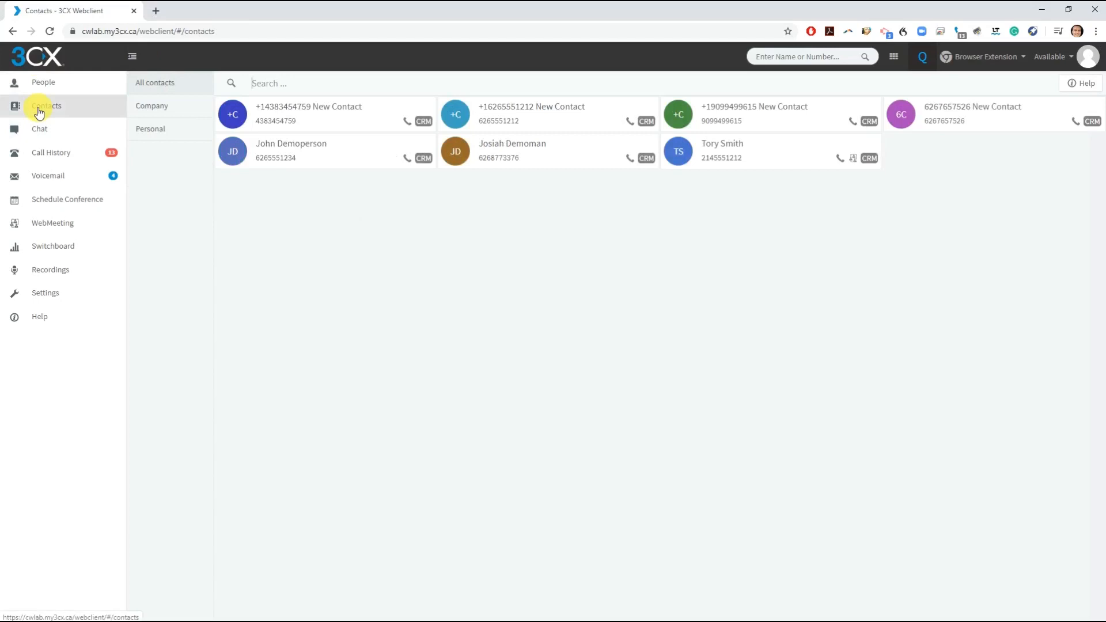
left_click(154, 108)
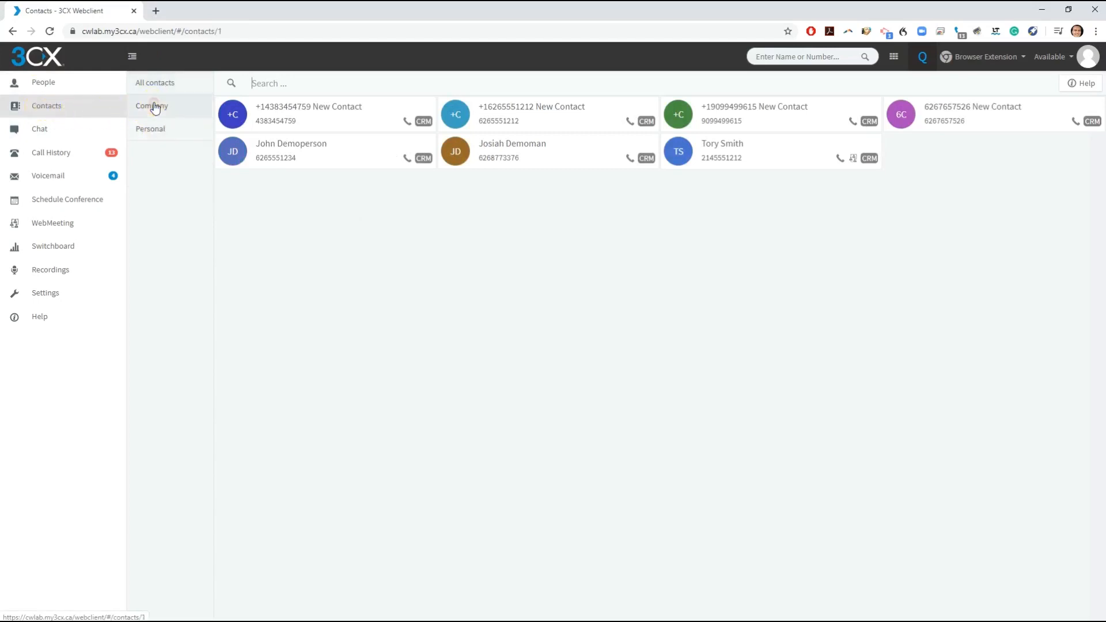
left_click(153, 132)
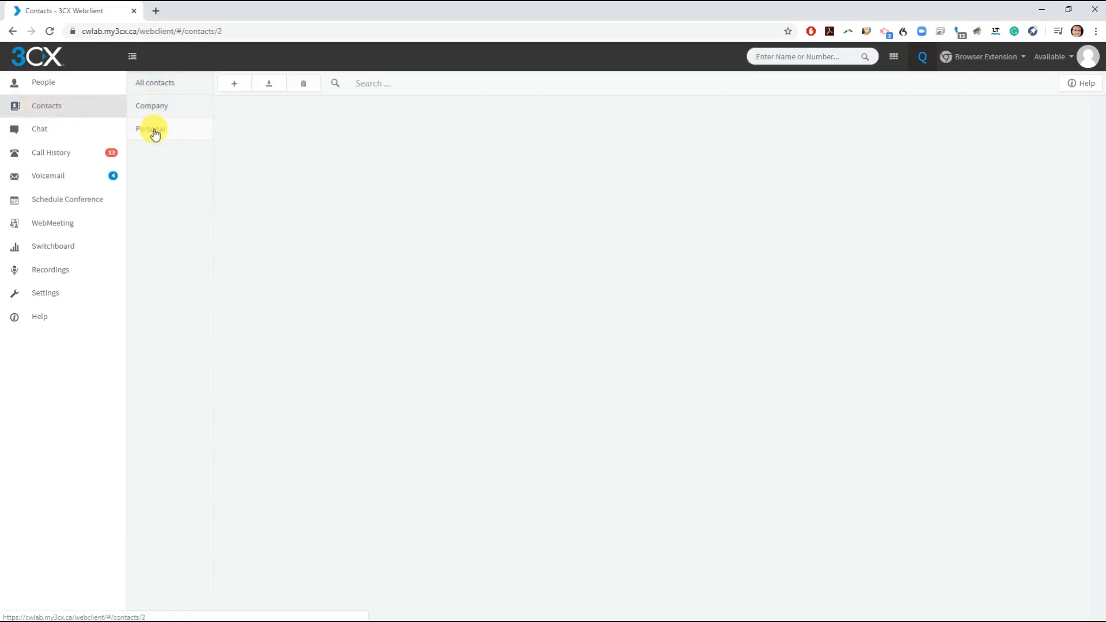
left_click(234, 84)
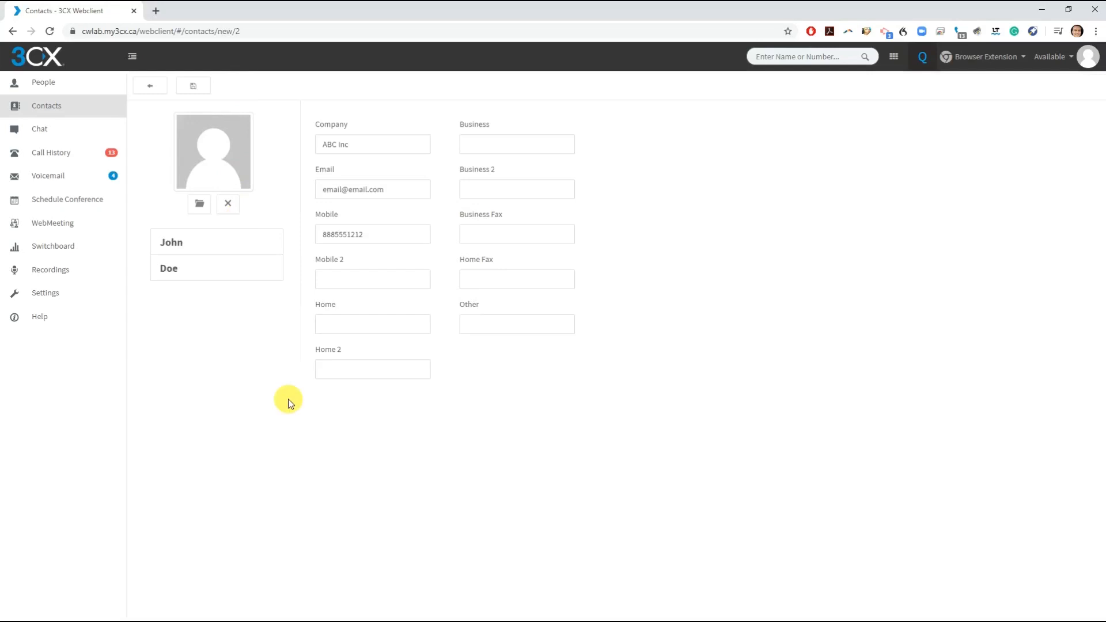
left_click(193, 86)
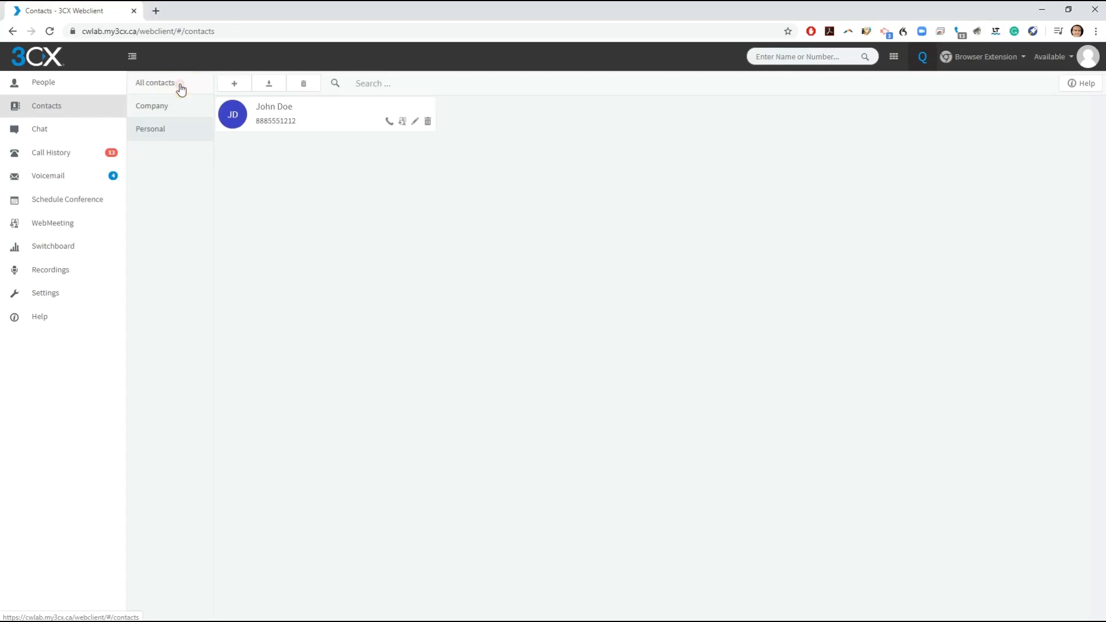
left_click(190, 88)
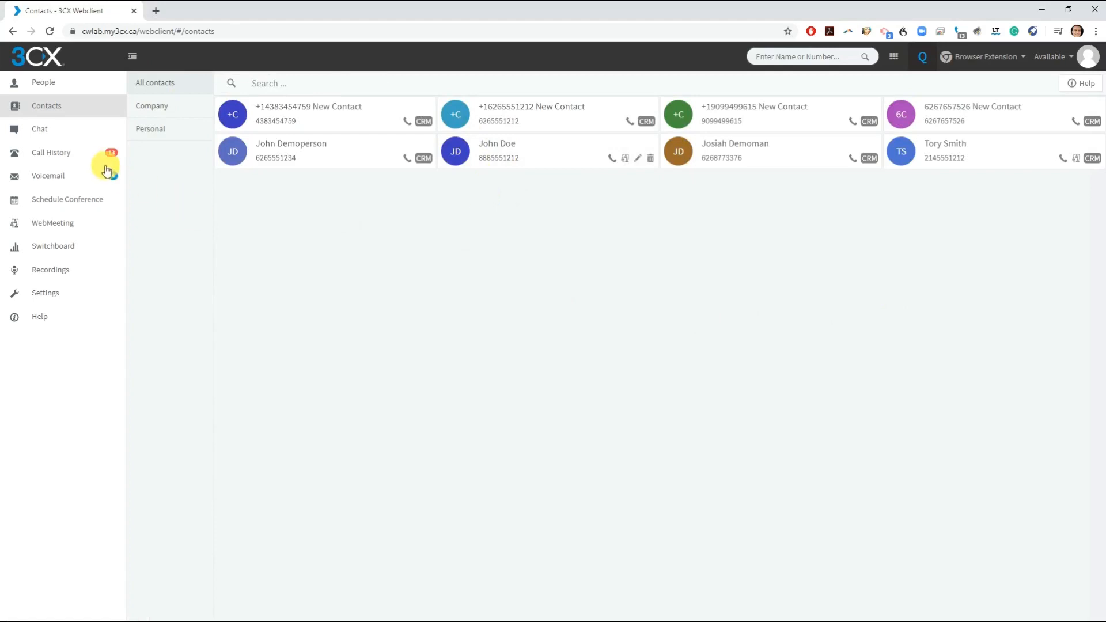
left_click(143, 110)
- Open a new chat with extension 9101 and send 'This is a test chat'
left_click(57, 130)
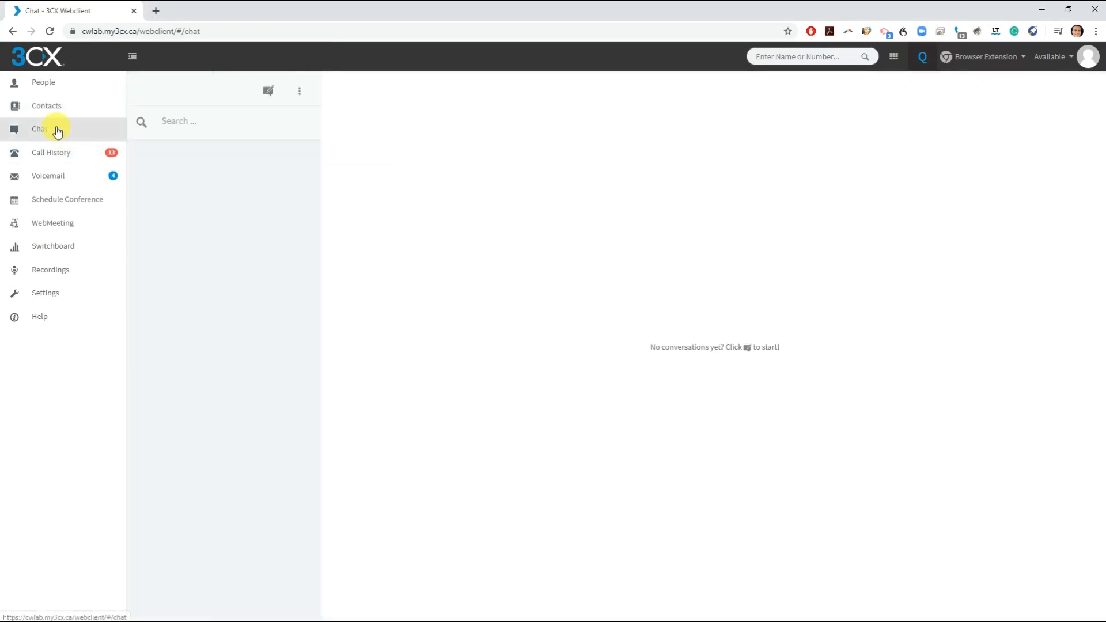
left_click(268, 90)
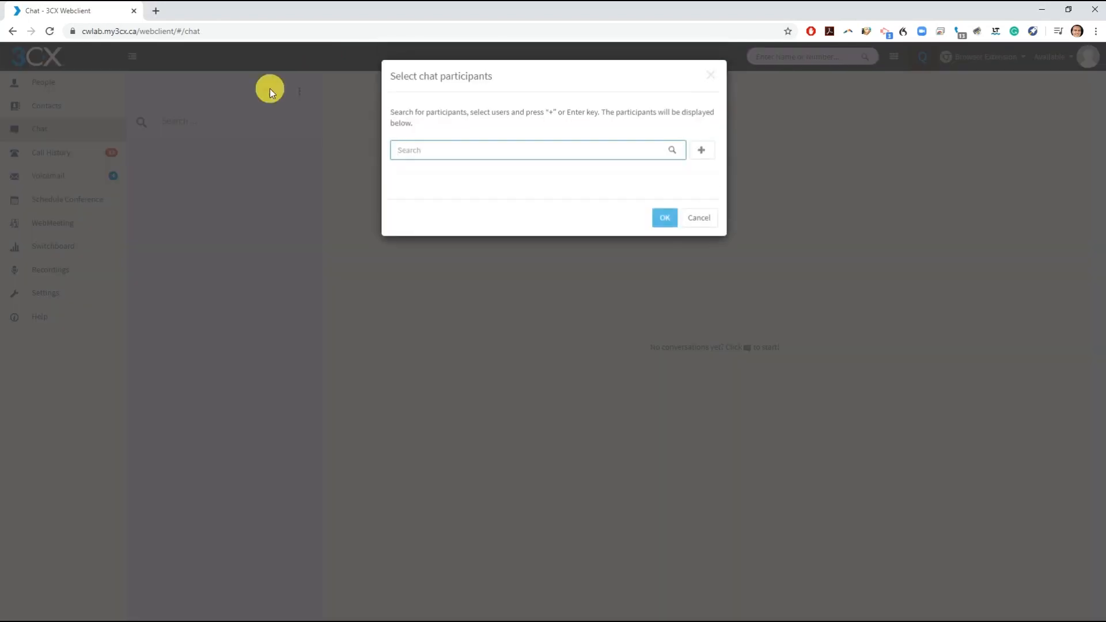
type("fre")
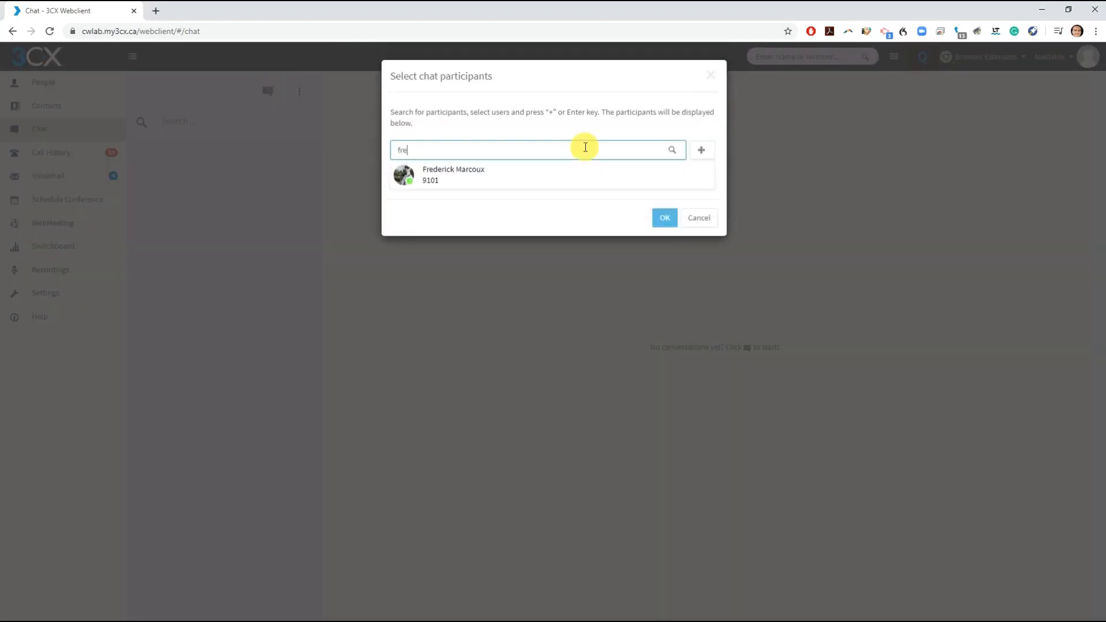
left_click(530, 178)
left_click(660, 246)
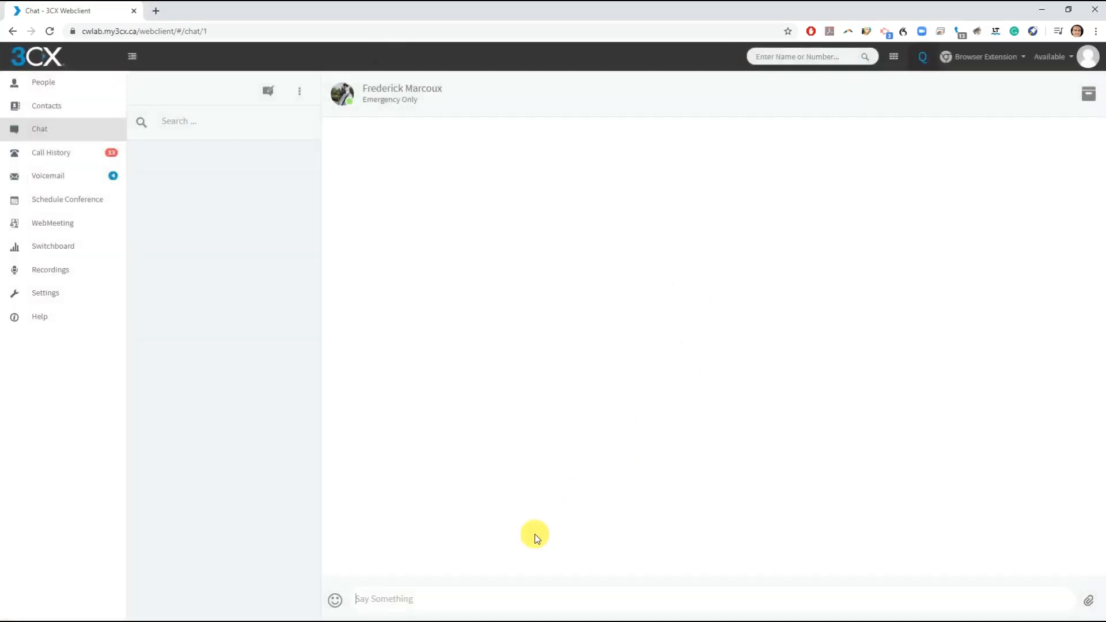
type("This is a test chat")
key("Return")
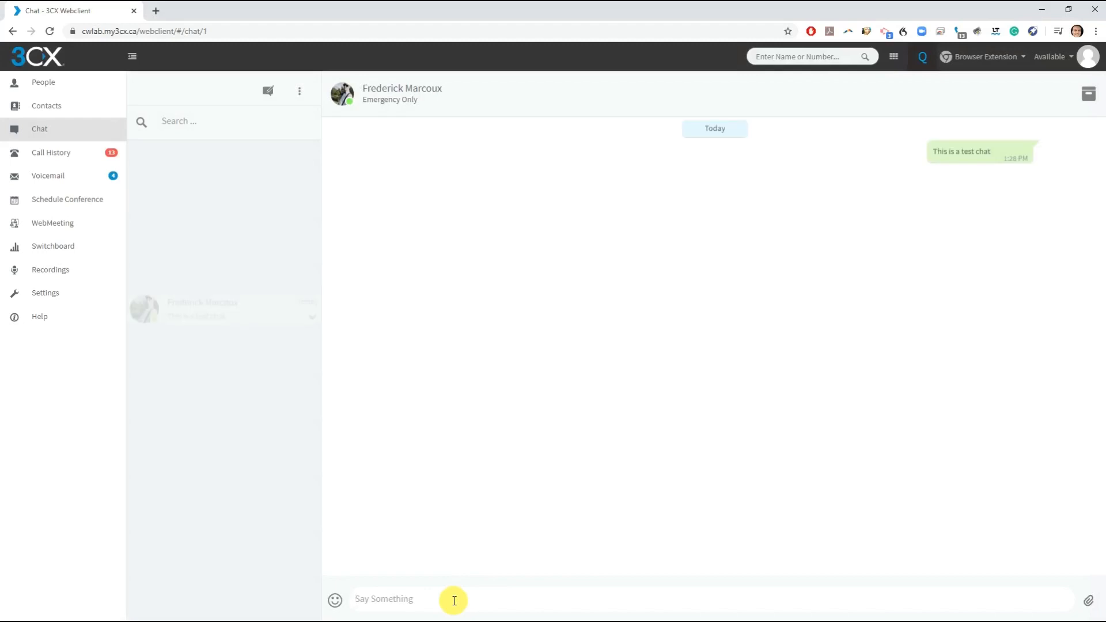
left_click(335, 600)
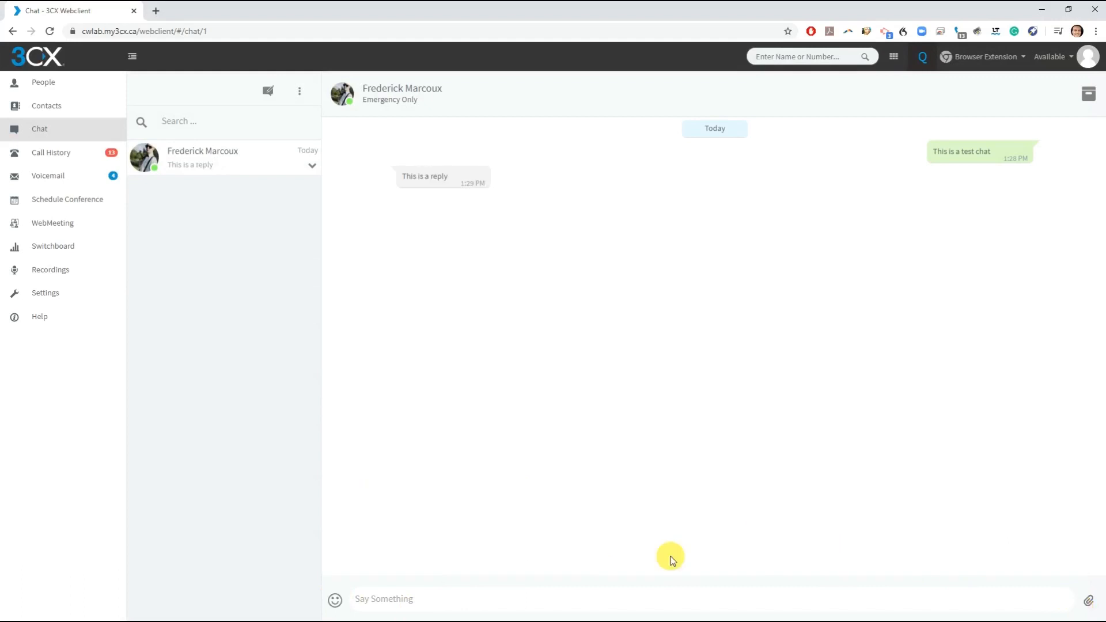
- Look through the missed call history, then open Voicemail showing four messages
left_click(51, 159)
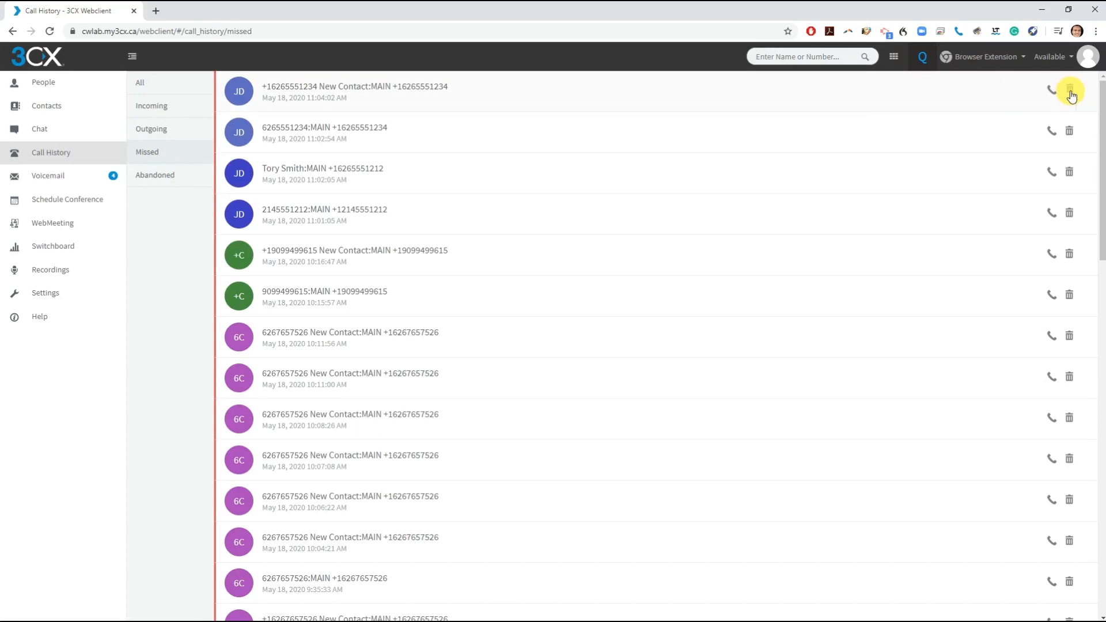
scroll(544, 494, "down", 10)
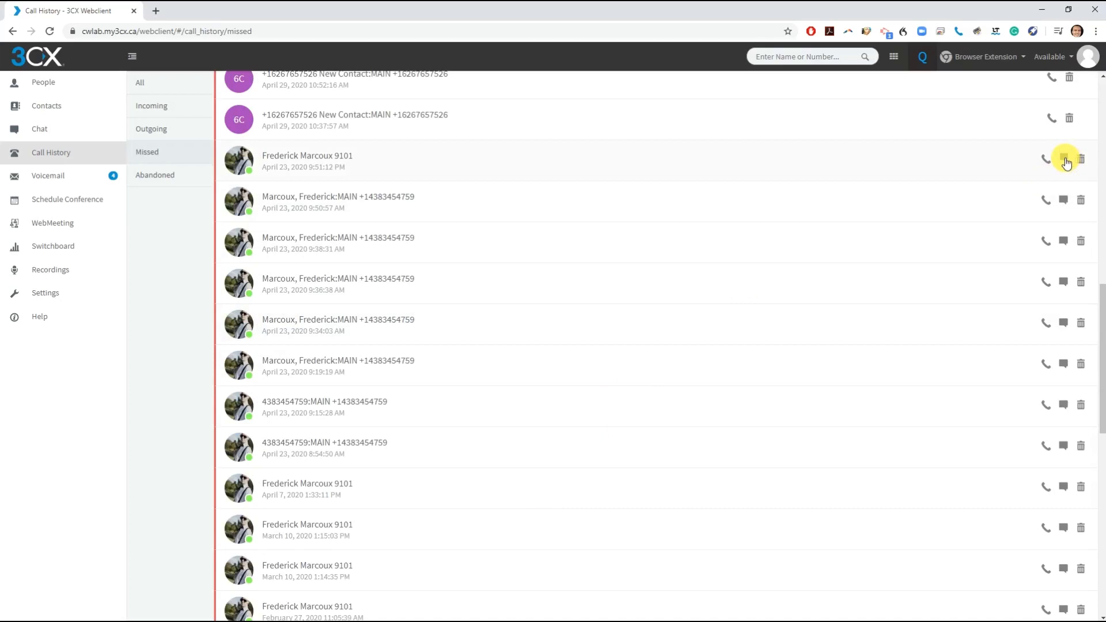
left_click(49, 178)
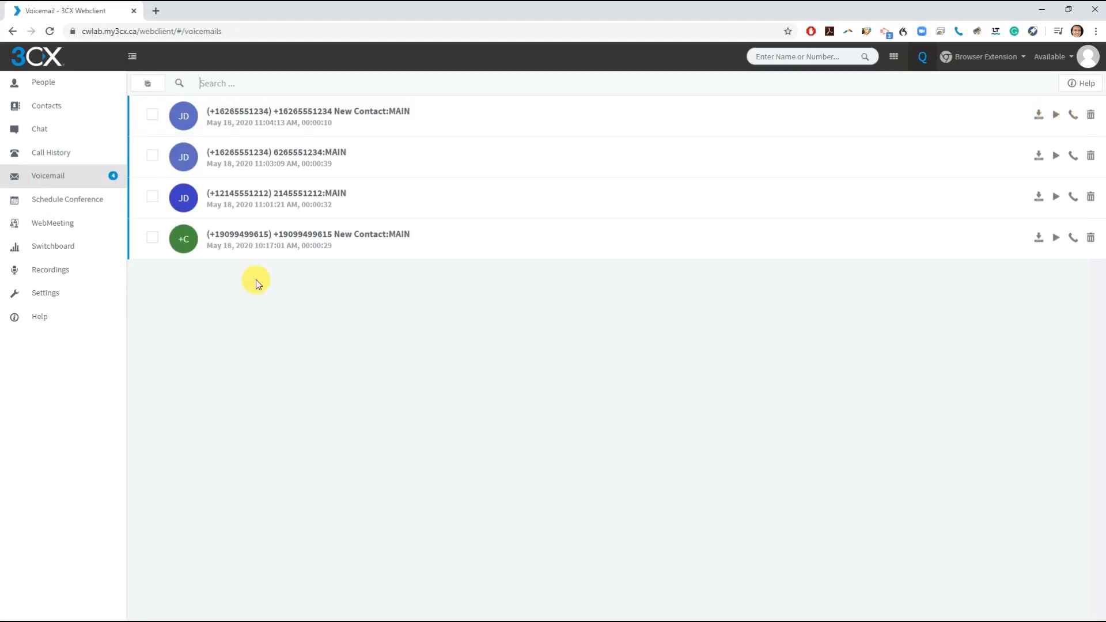
- Open the New Conference scheduling form from Schedule Conference
left_click(68, 198)
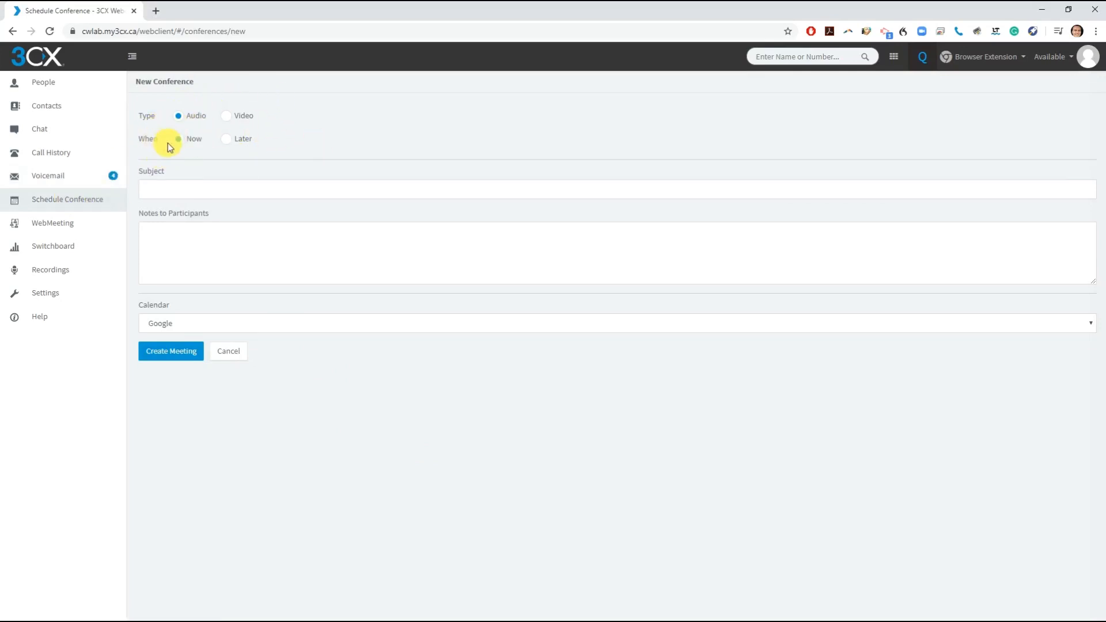
- Make it a Video meeting on 05/20/2020 at 12:00 PM, then open WebMeeting profile options
left_click(226, 117)
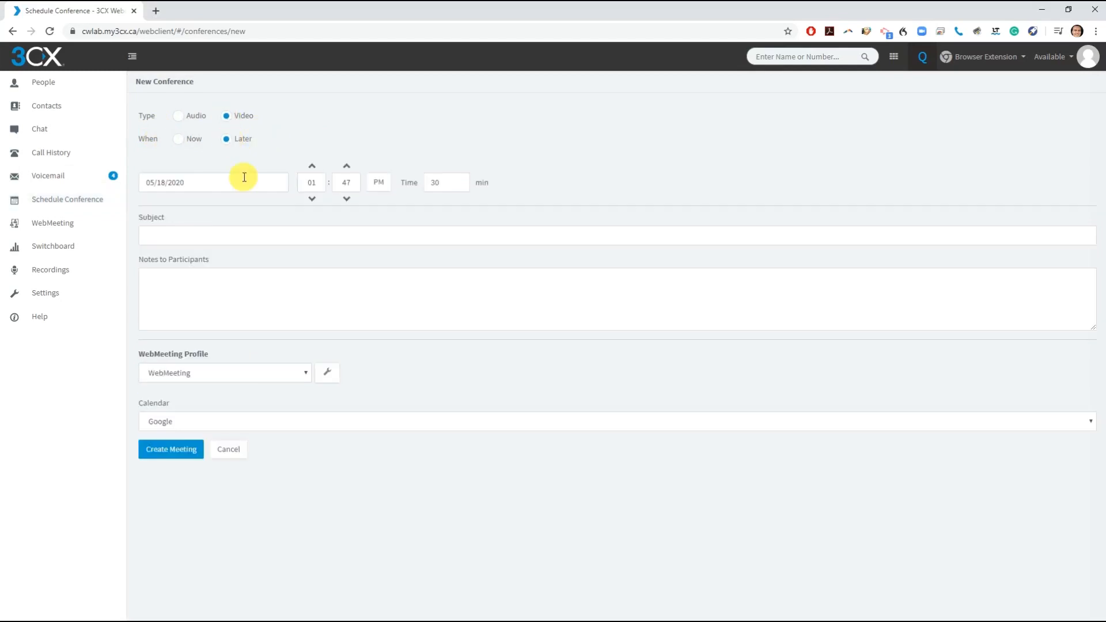
left_click(244, 177)
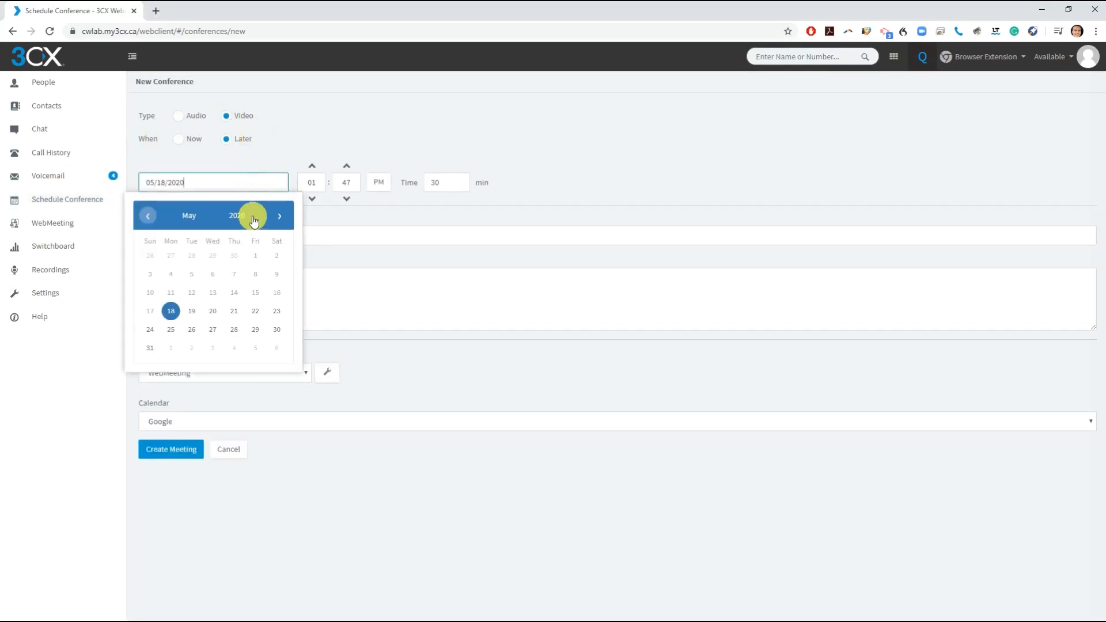
left_click(207, 314)
left_click_drag(317, 182, 307, 182)
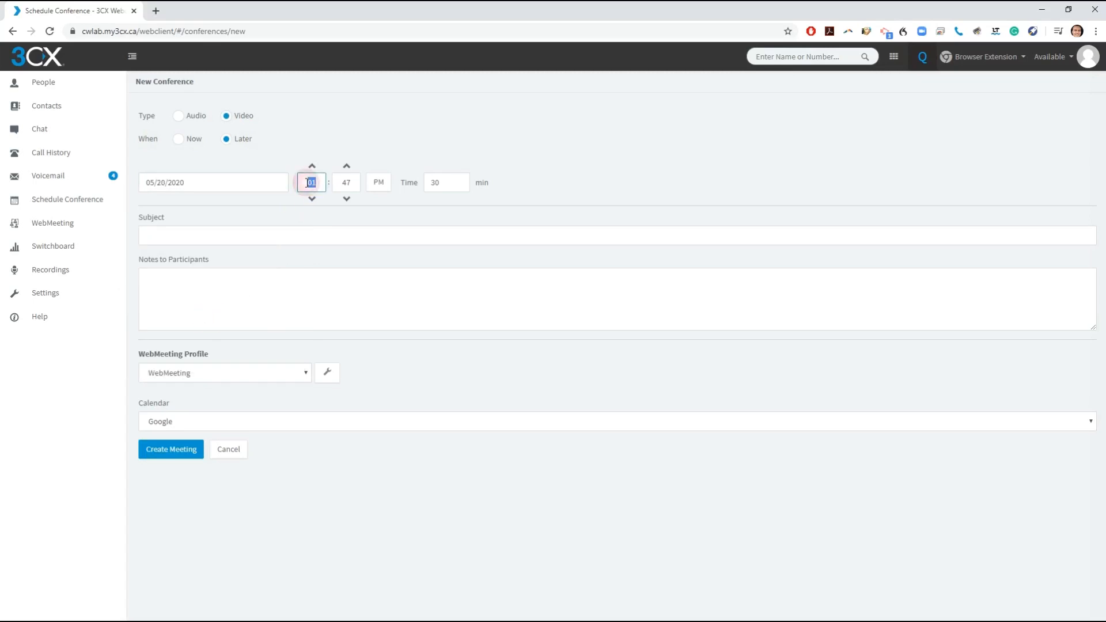
key("BackSpace")
key("Tab")
type("00")
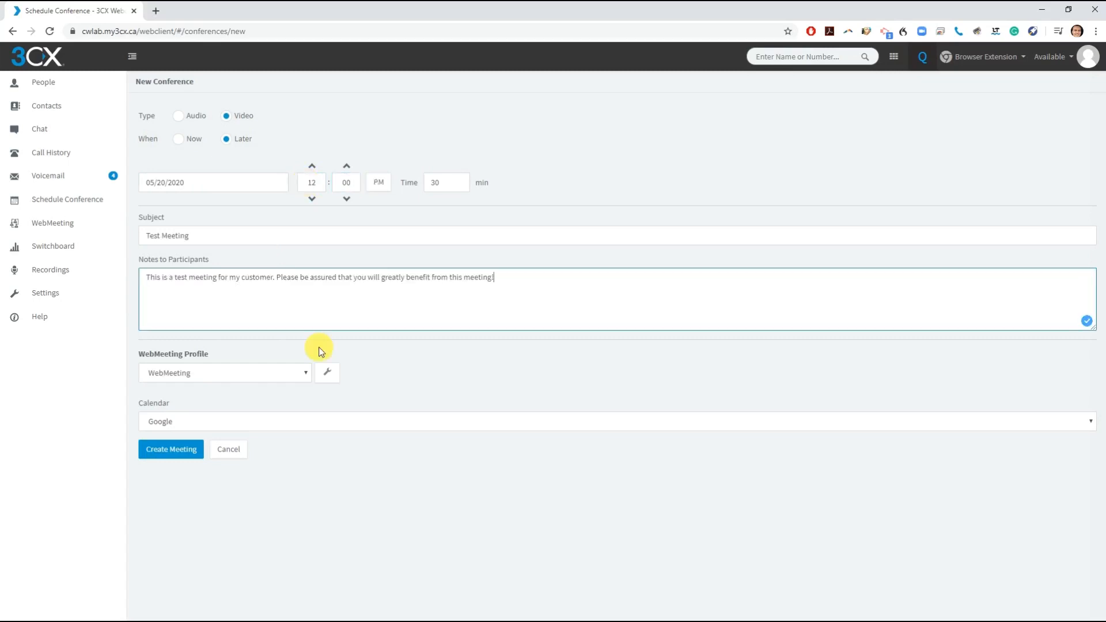
left_click(290, 352)
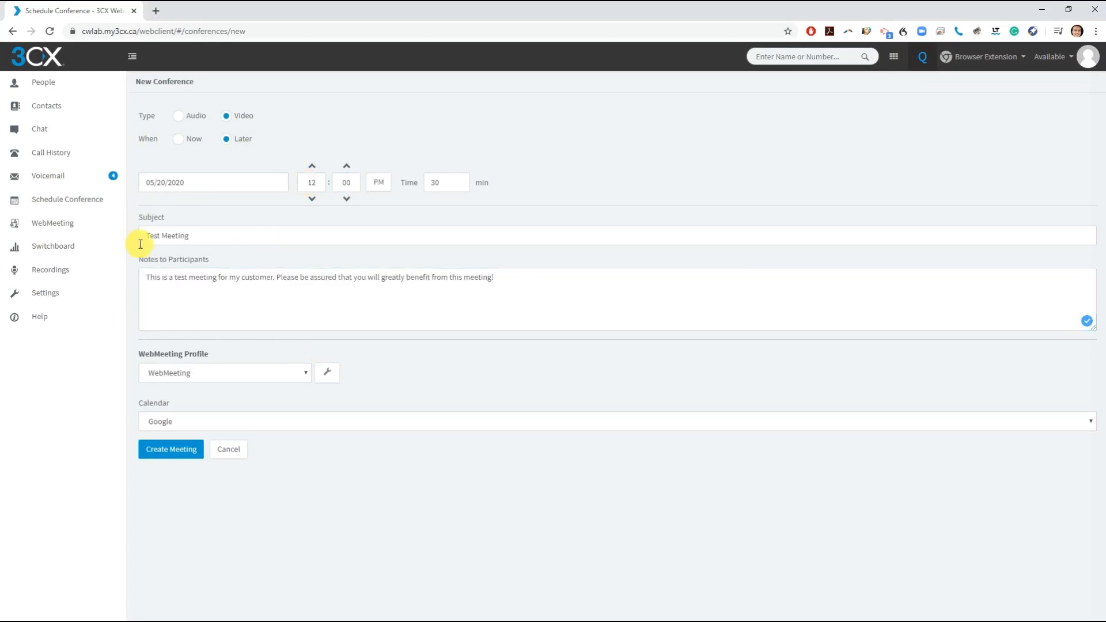
left_click(306, 376)
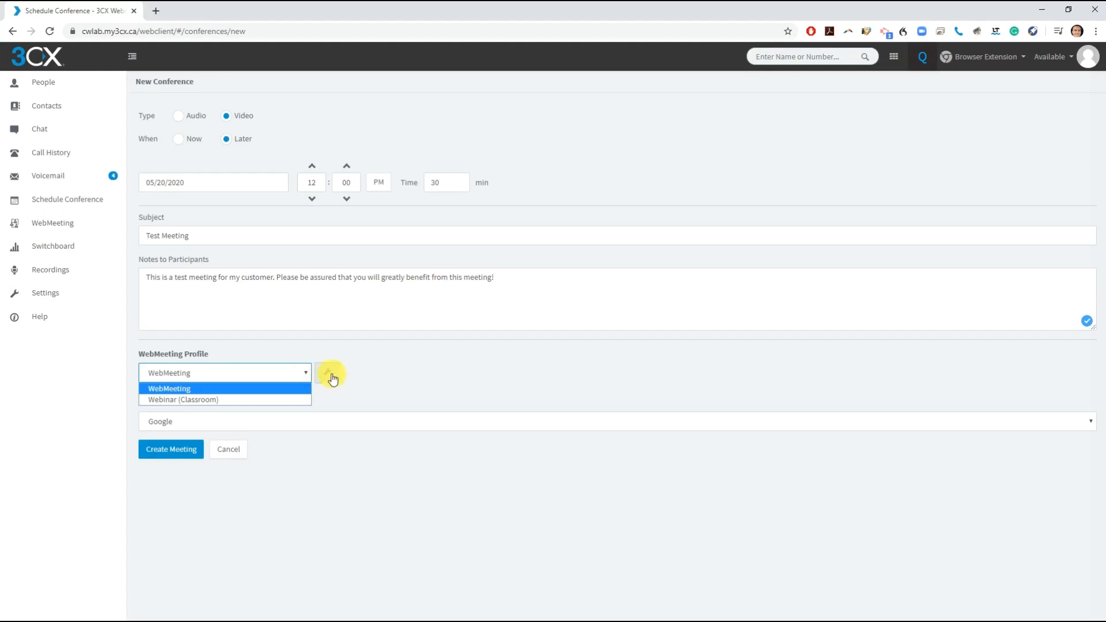
left_click(327, 372)
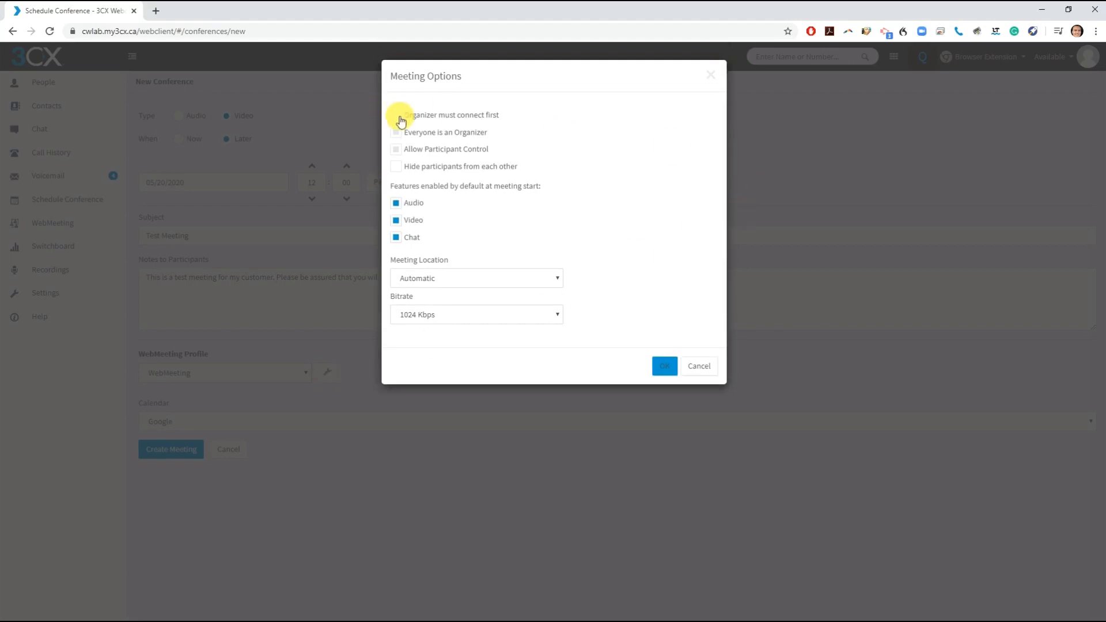
- Disable video and audio at start, choose iCal as calendar, and create Test Meeting
left_click_drag(397, 118, 508, 119)
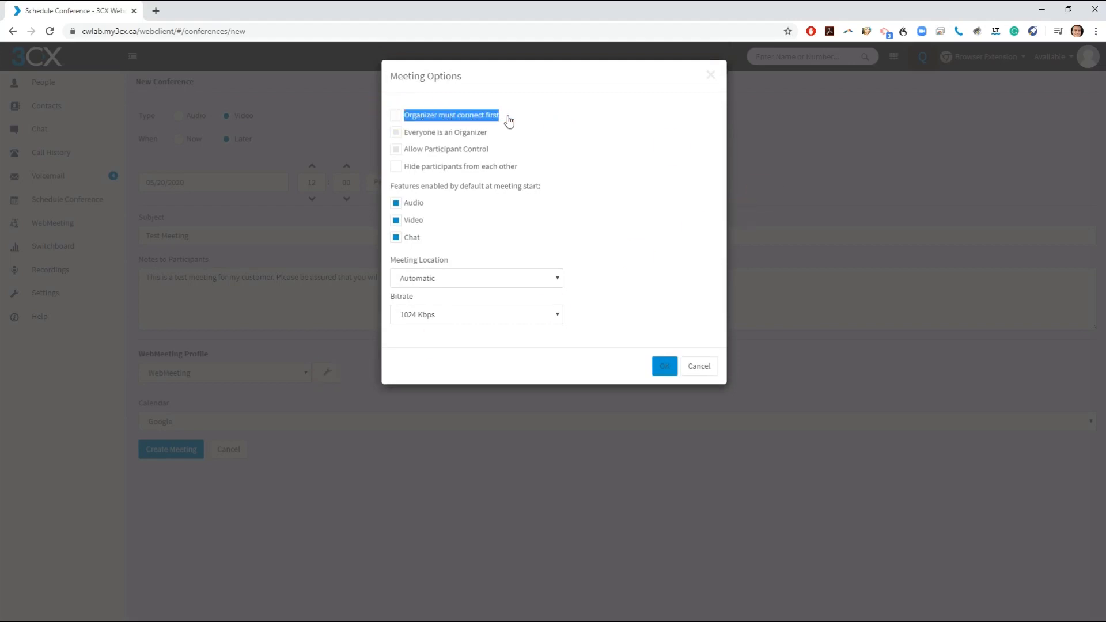
left_click(396, 221)
left_click(395, 203)
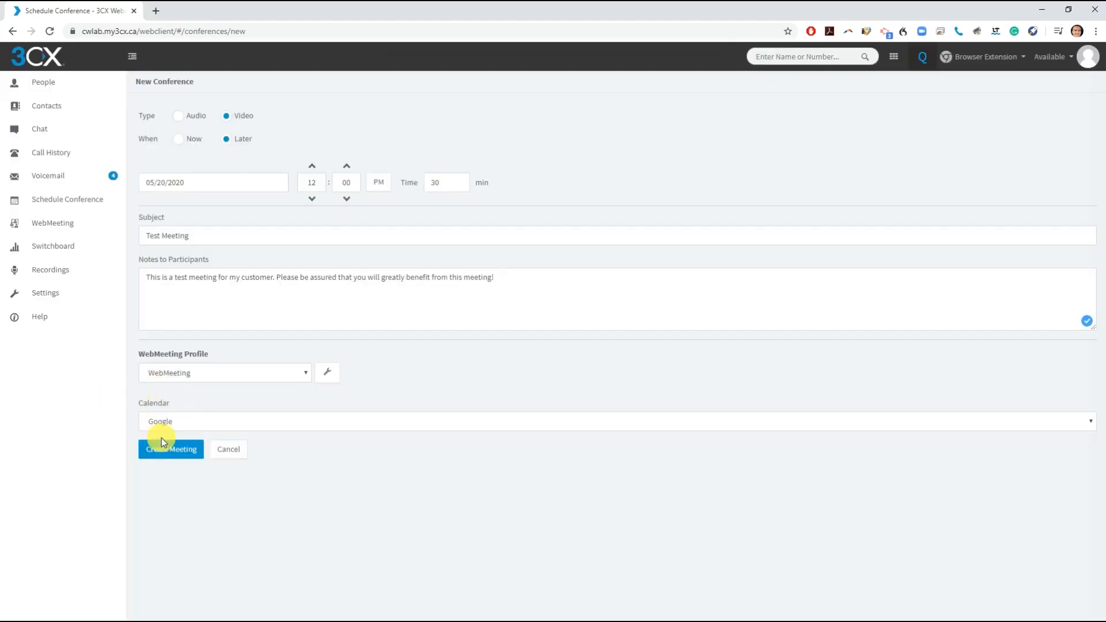
left_click(170, 423)
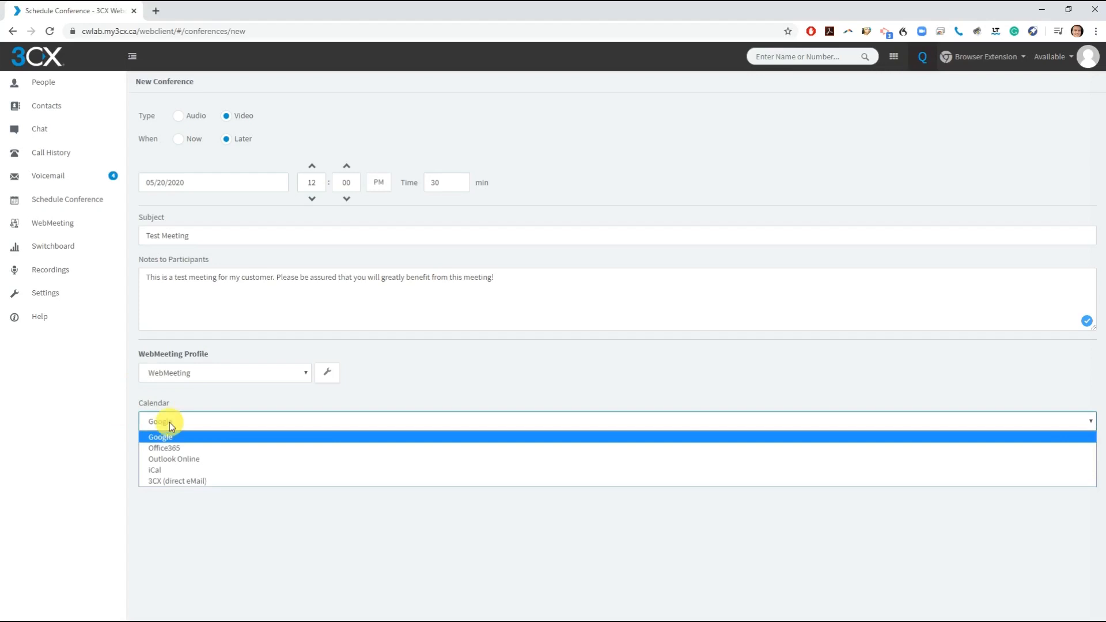
left_click(212, 468)
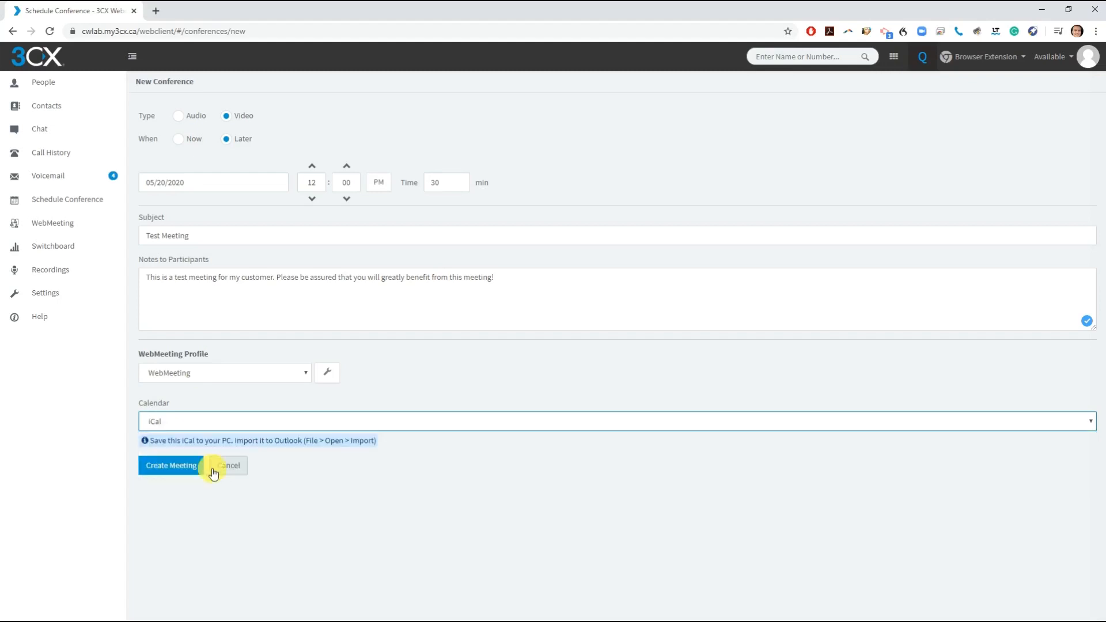
left_click(177, 473)
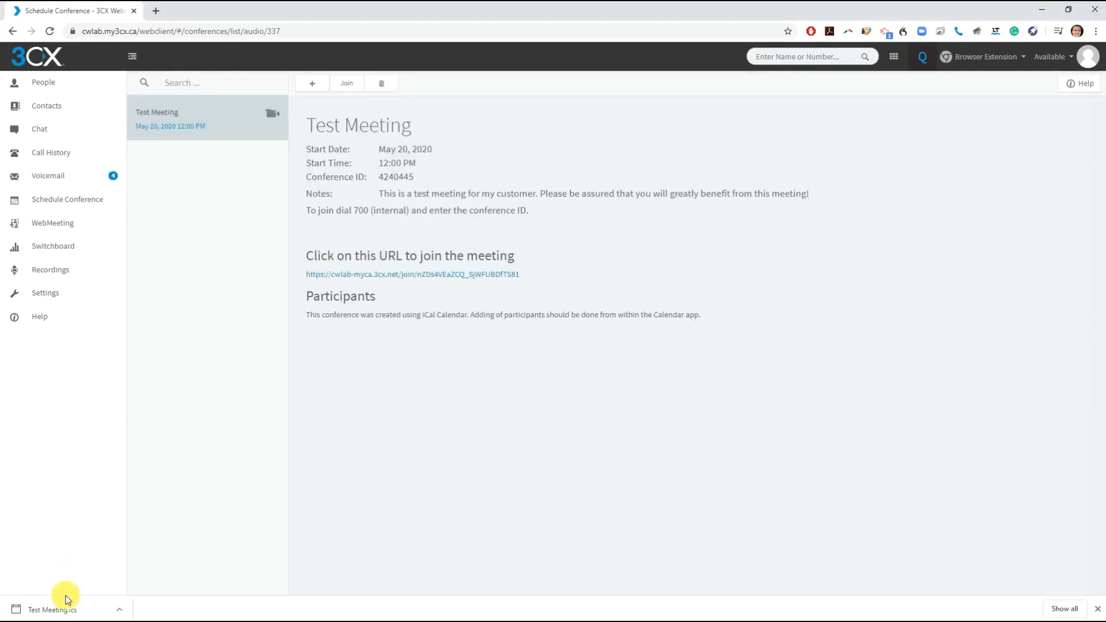
- Open the downloaded Test Meeting.ics and select the join URL on its details page
left_click(67, 604)
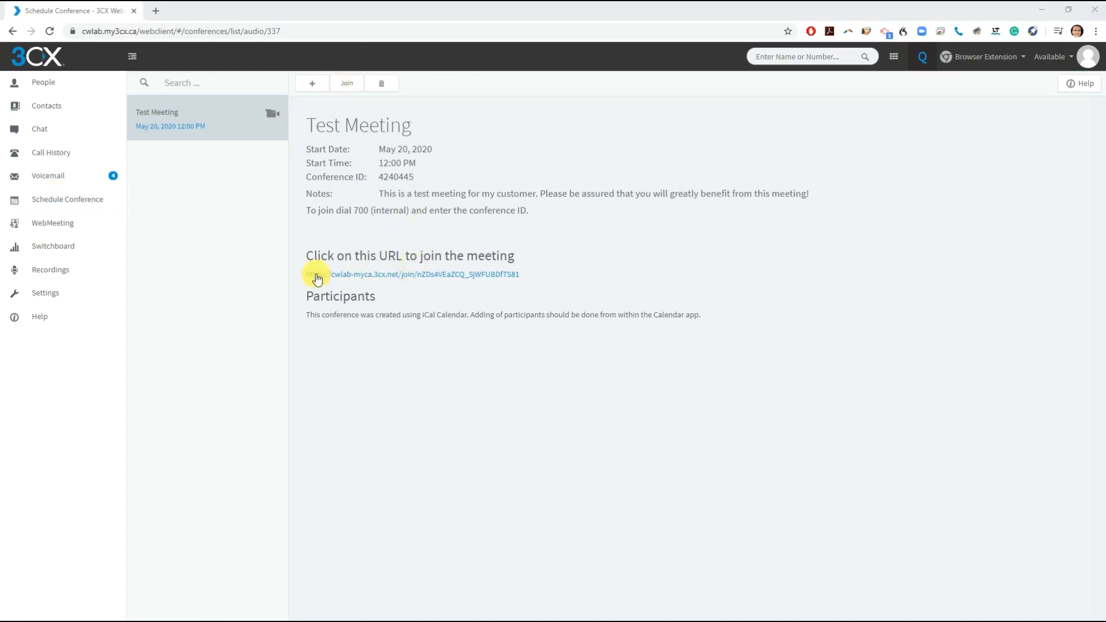
left_click_drag(305, 275, 531, 275)
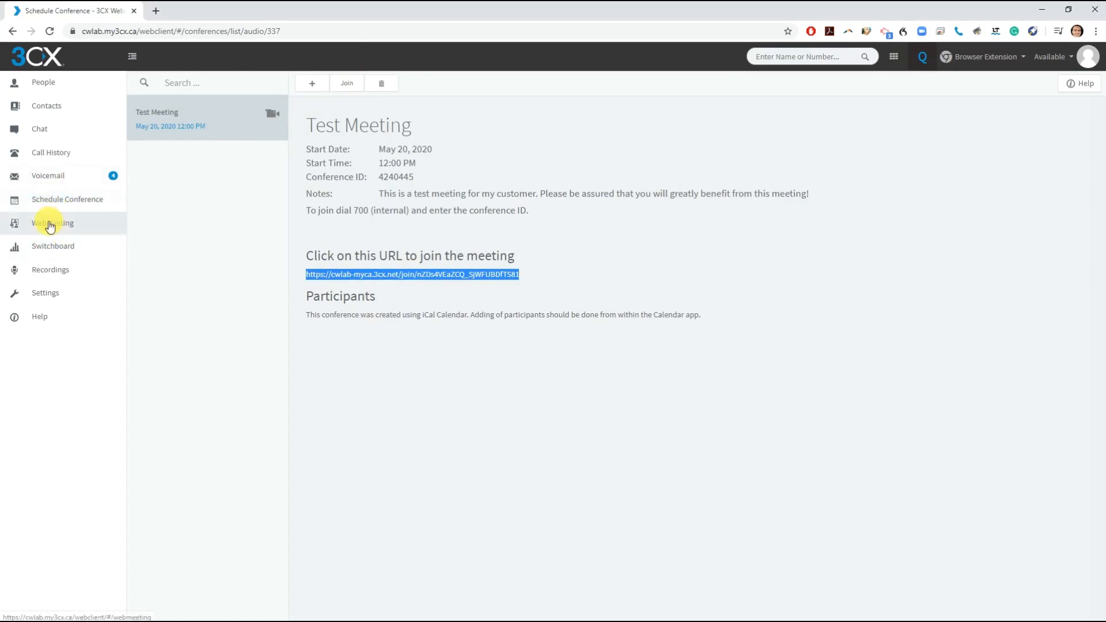
- Return to Schedule Conference, view the Switchboard, then open the Recordings list
left_click(80, 227)
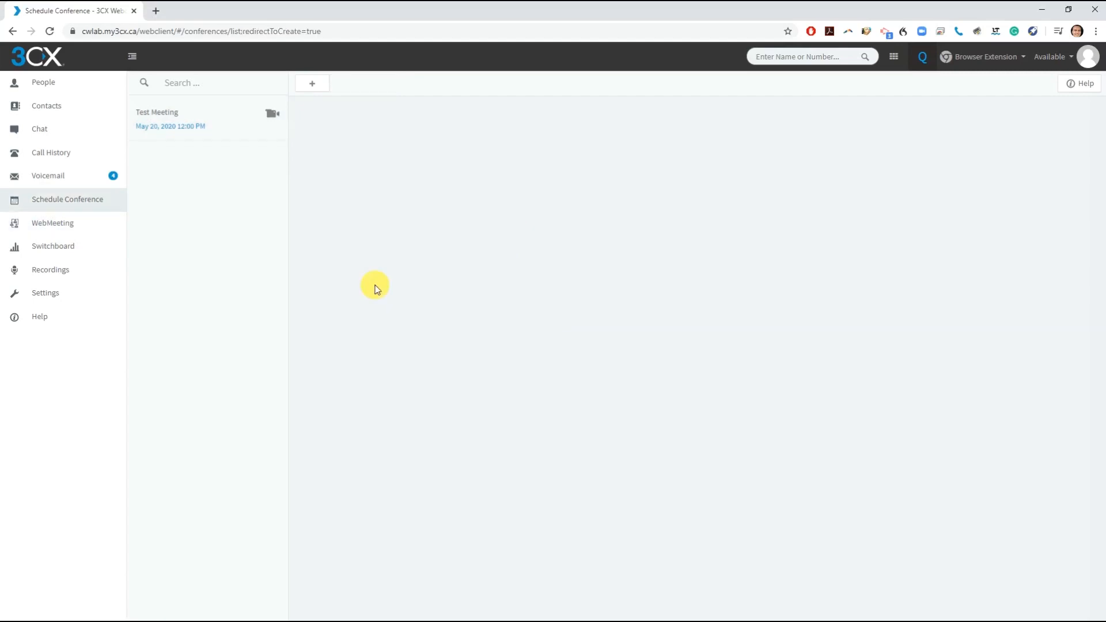
left_click(69, 248)
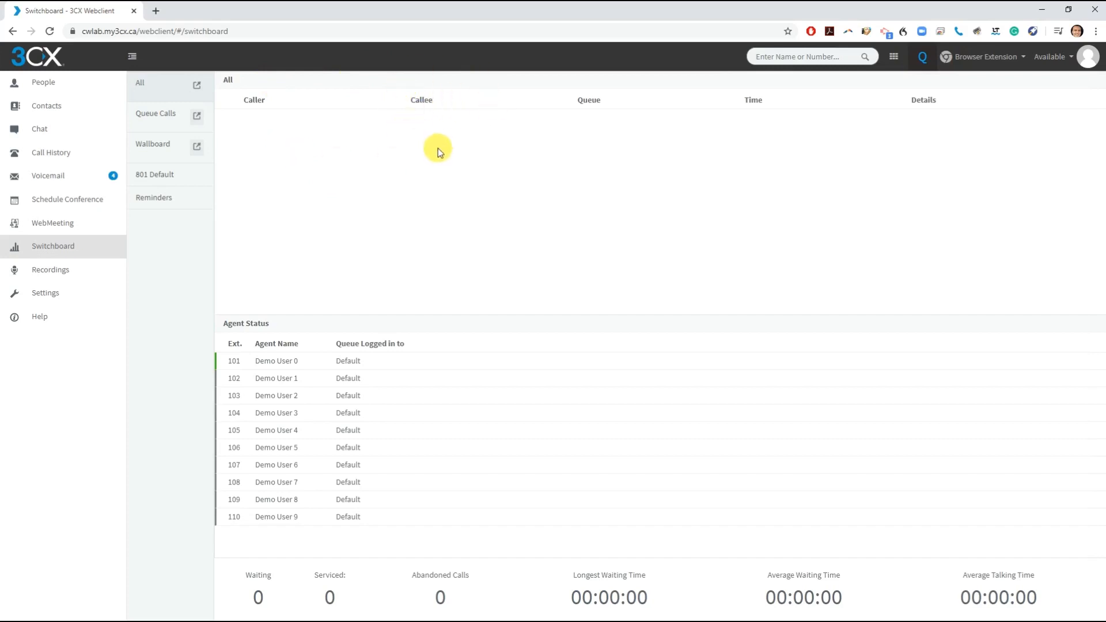
left_click(68, 274)
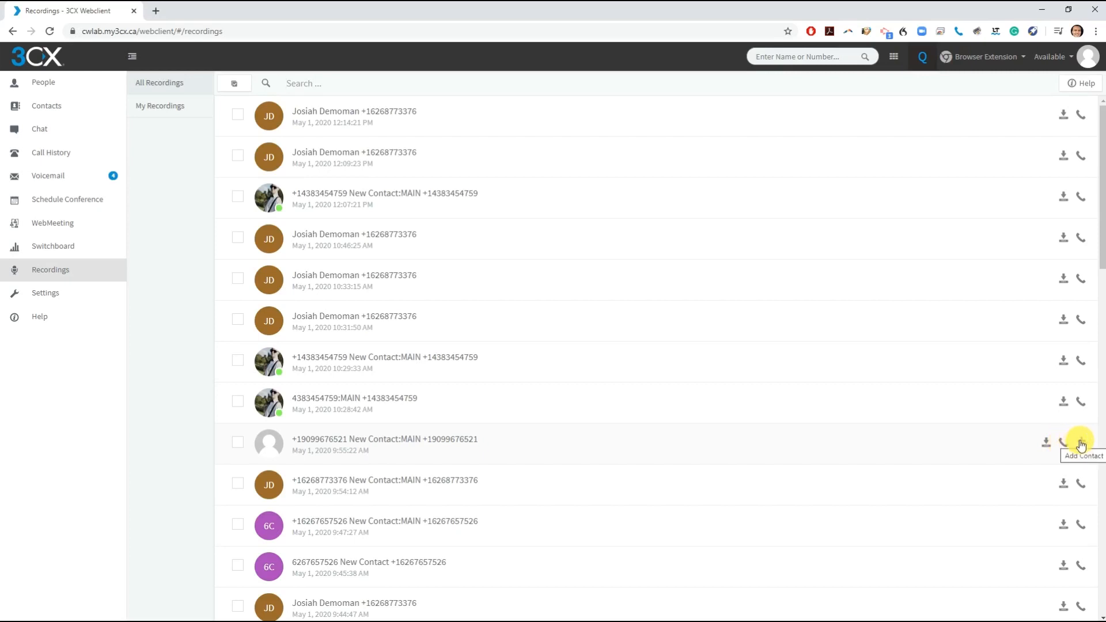
- Open Settings and scroll through the General page's language, user information and chat options
left_click(62, 299)
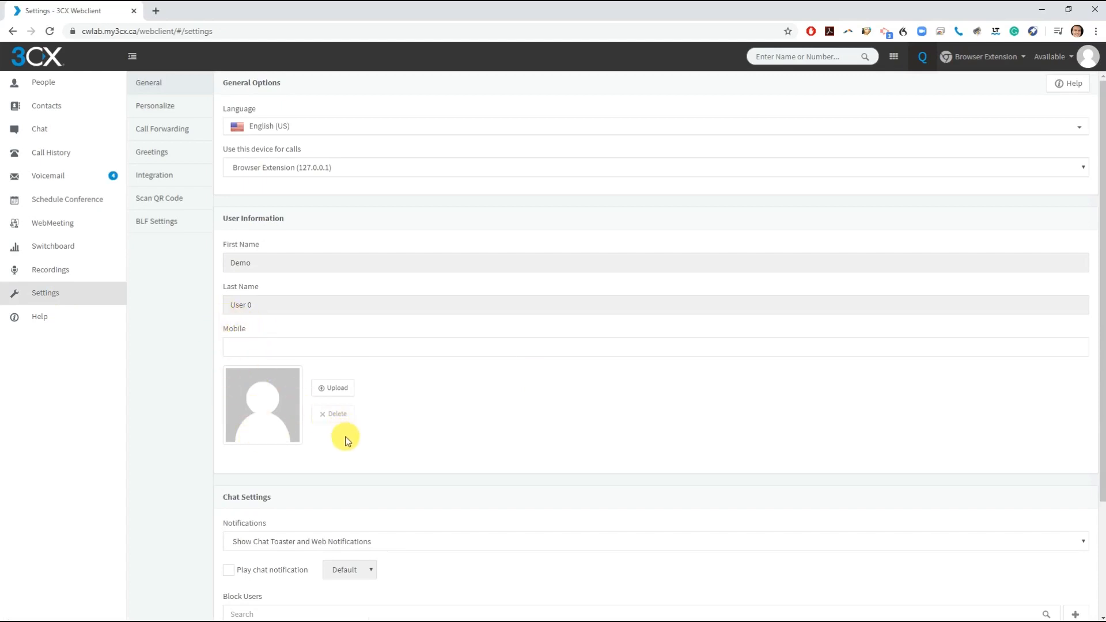
scroll(434, 413, "down", 3)
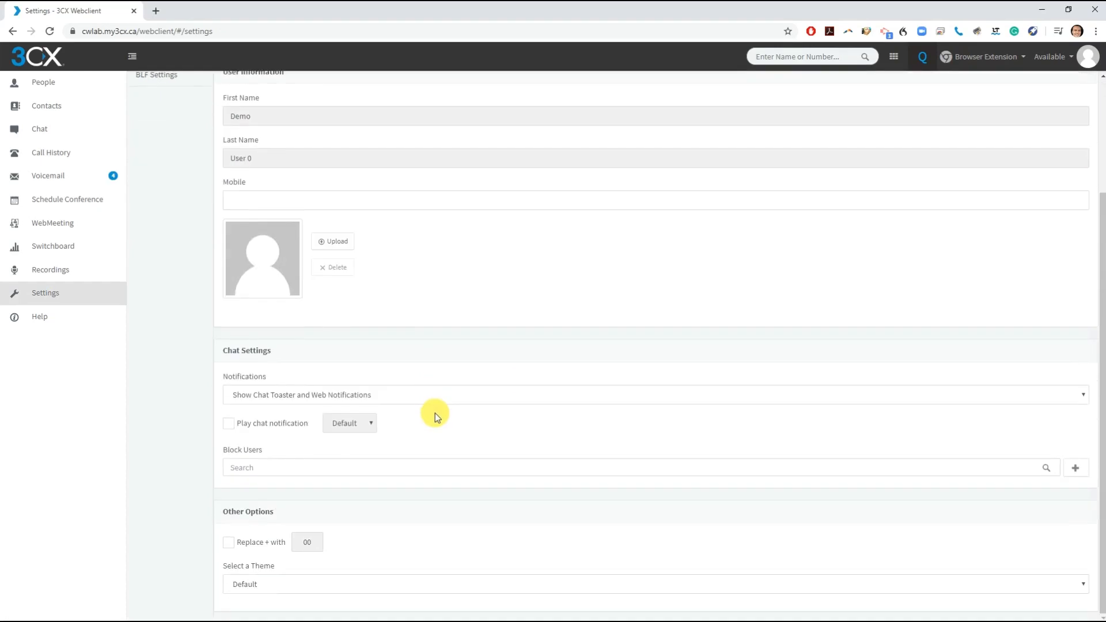
scroll(434, 418, "up", 3)
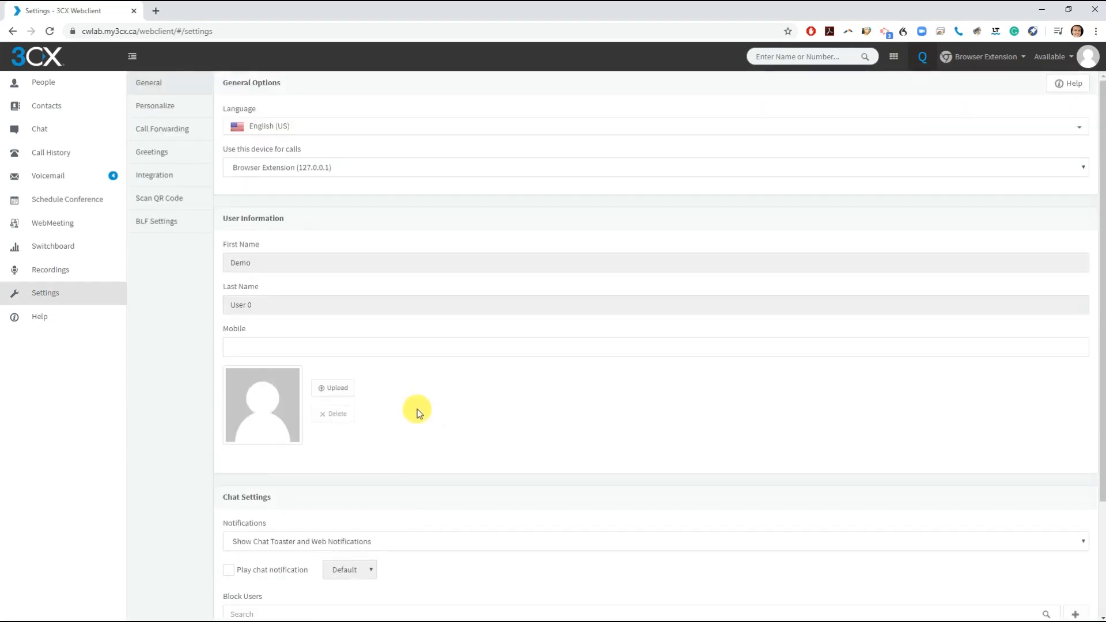
- In the call forwarding rules, forward busy external calls to voicemail
left_click(165, 131)
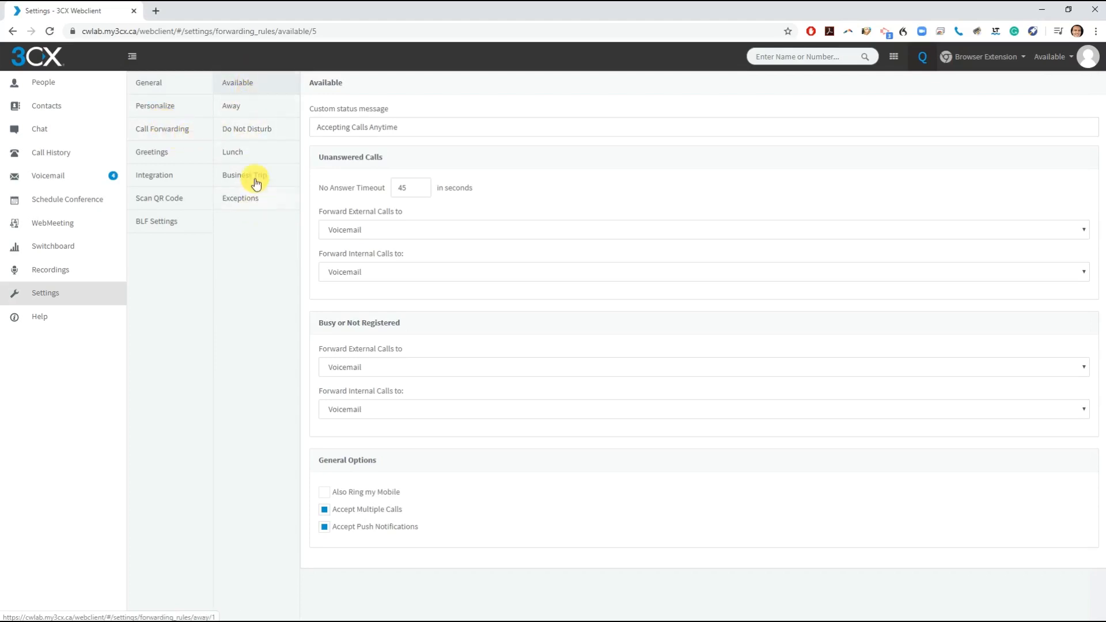
left_click(1059, 57)
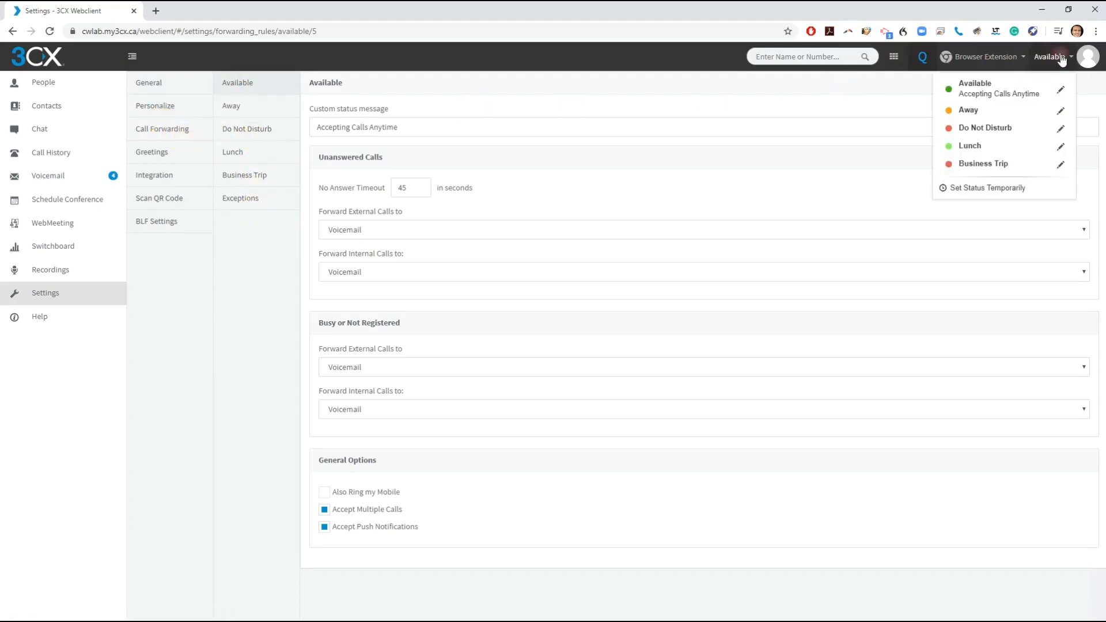
left_click(1061, 58)
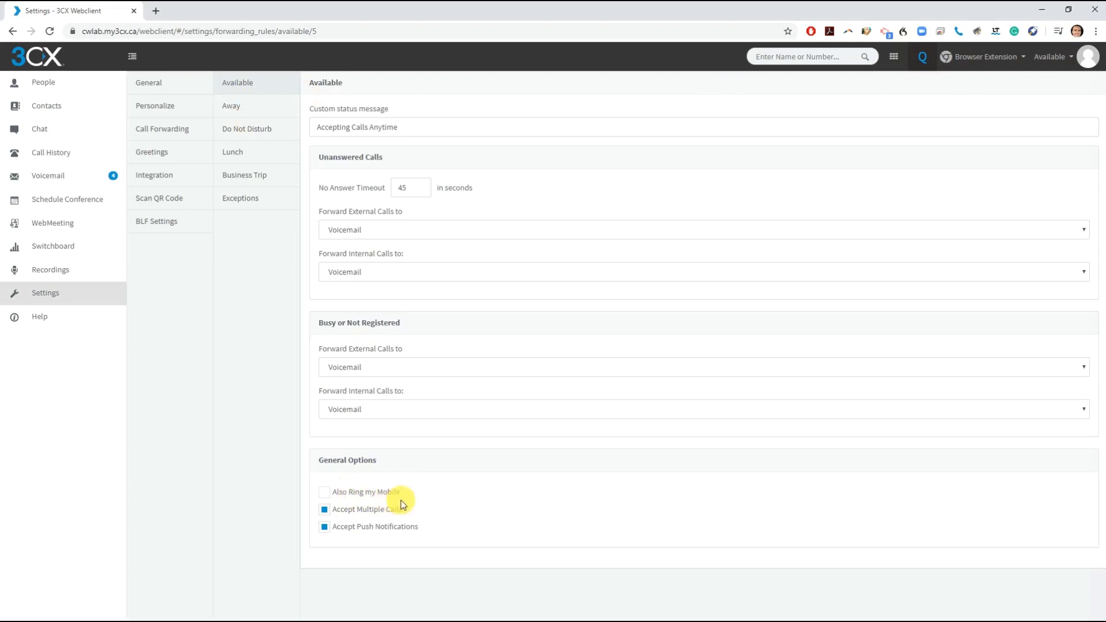
left_click(365, 366)
left_click(365, 406)
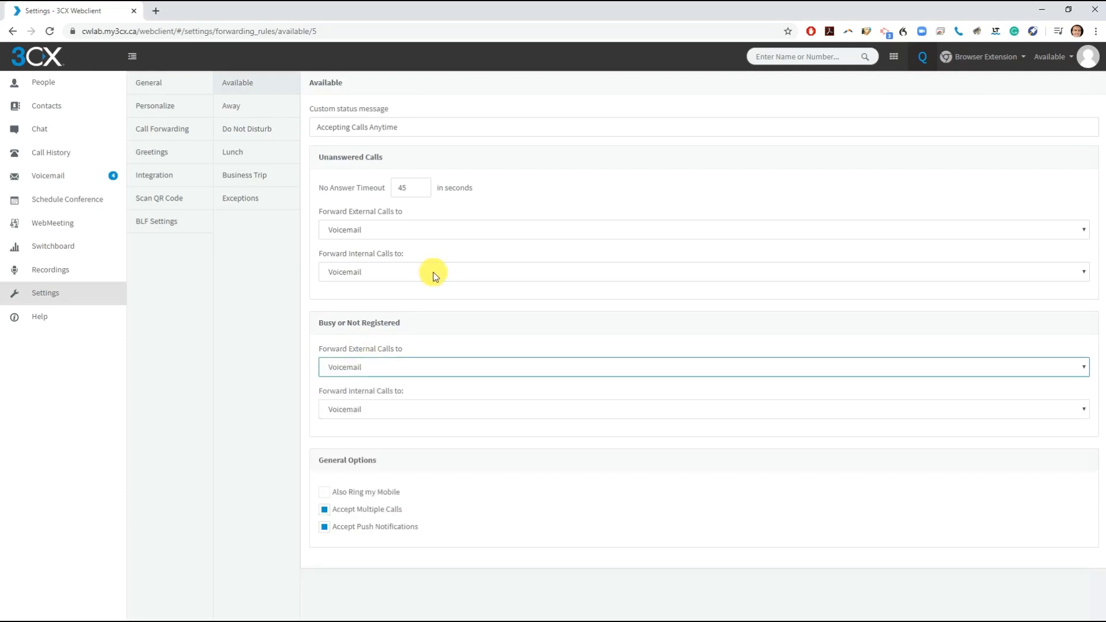
left_click(396, 398)
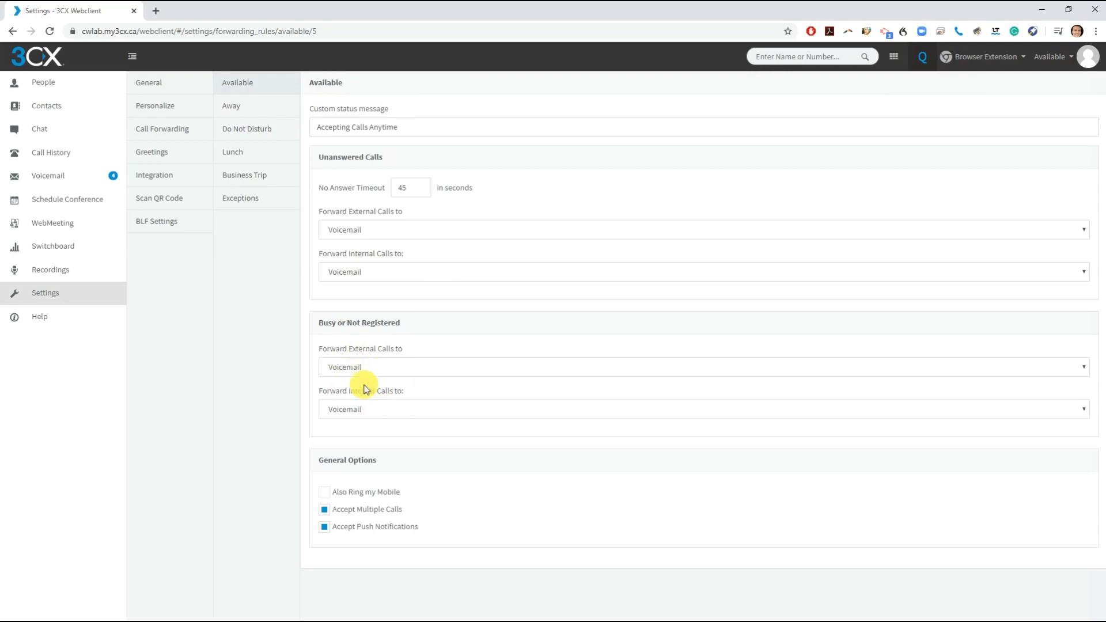
- Change the Available no-answer timeout from 45 to 20 seconds, disable push notifications, and review Lunch rules
left_click(407, 188)
left_click_drag(407, 188, 392, 194)
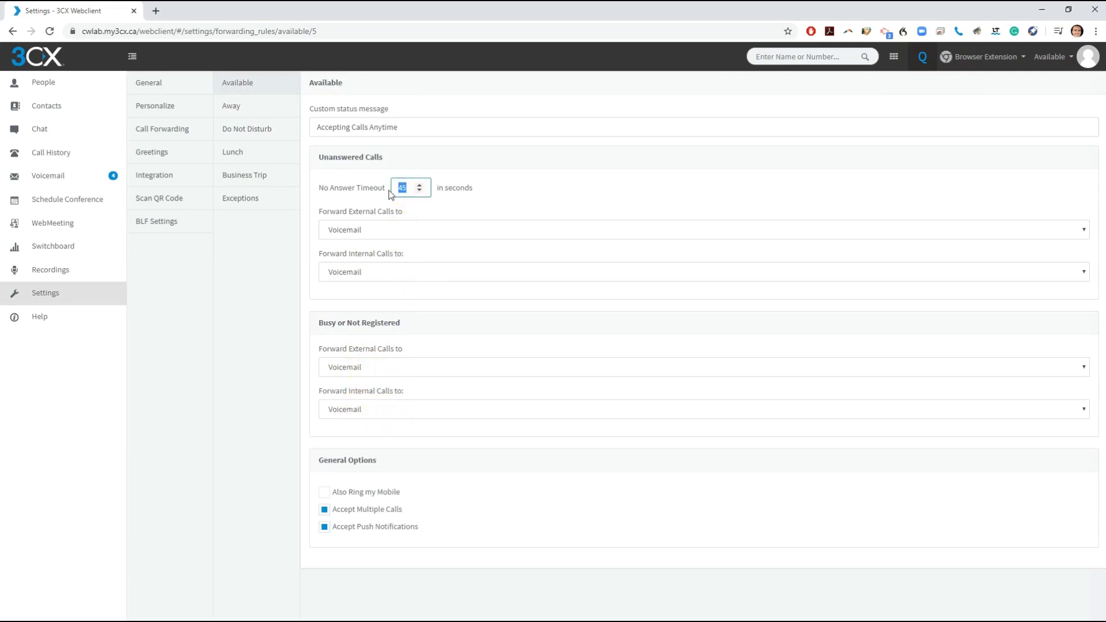
type("20")
left_click(533, 200)
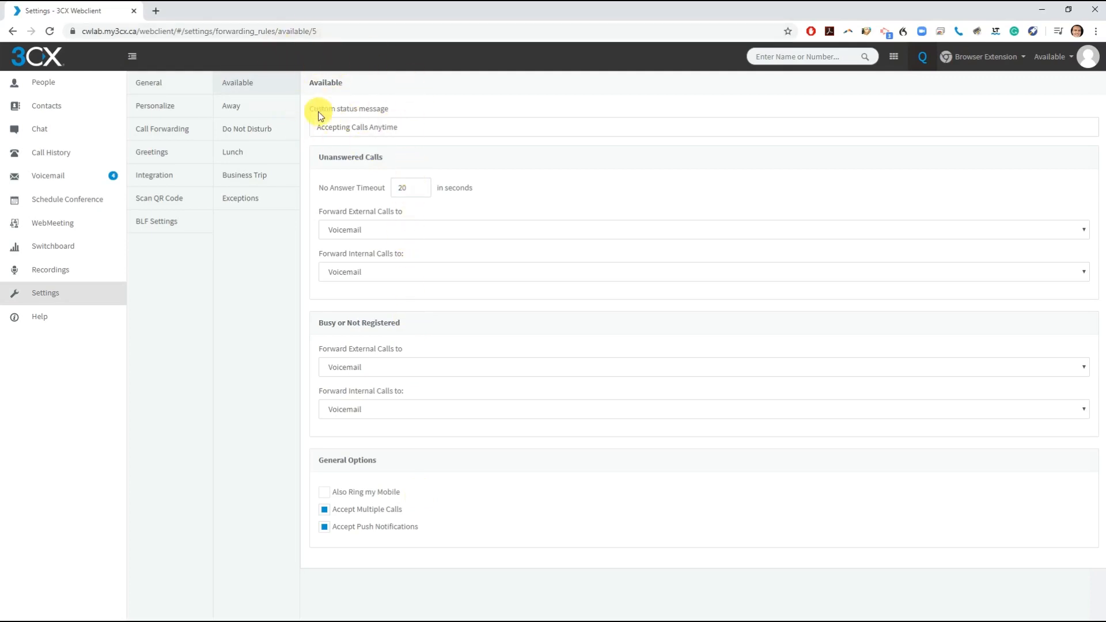
left_click(324, 527)
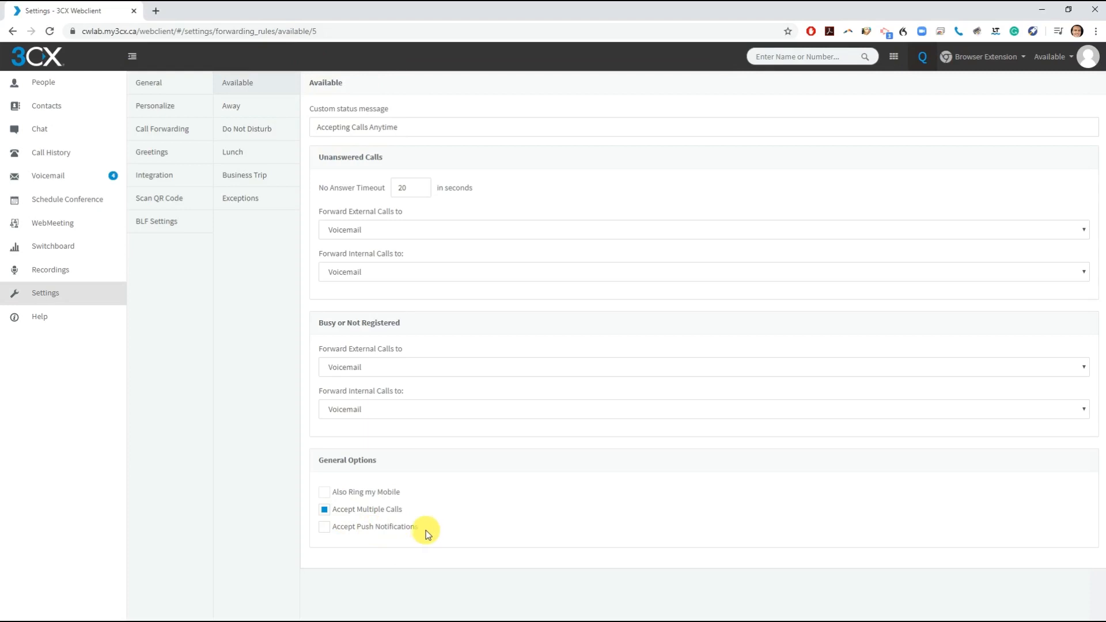
left_click(249, 161)
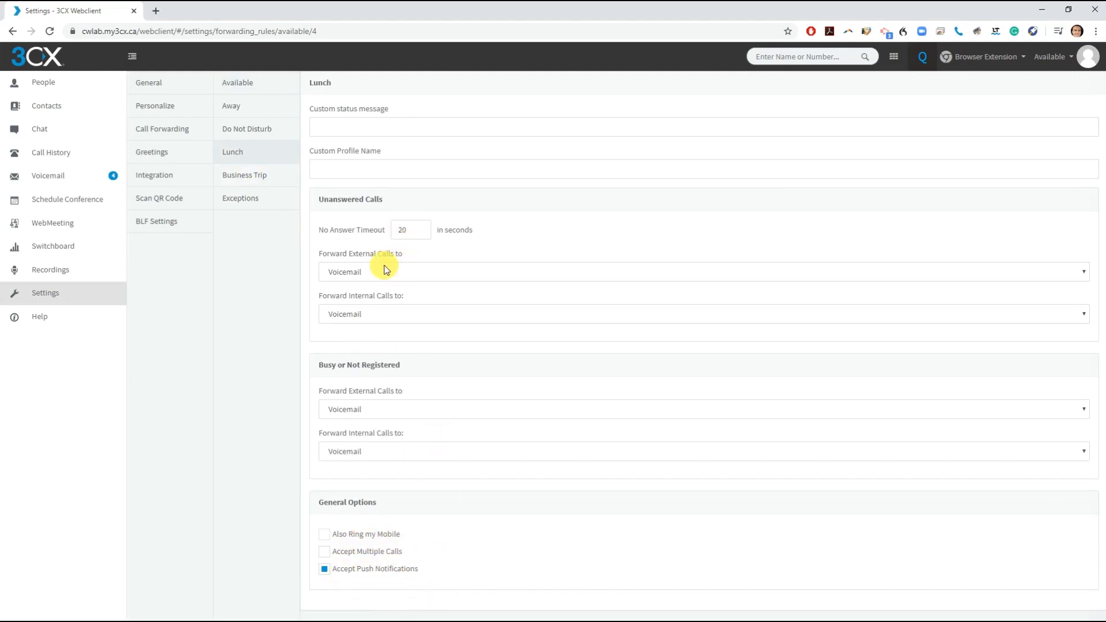
left_click(146, 154)
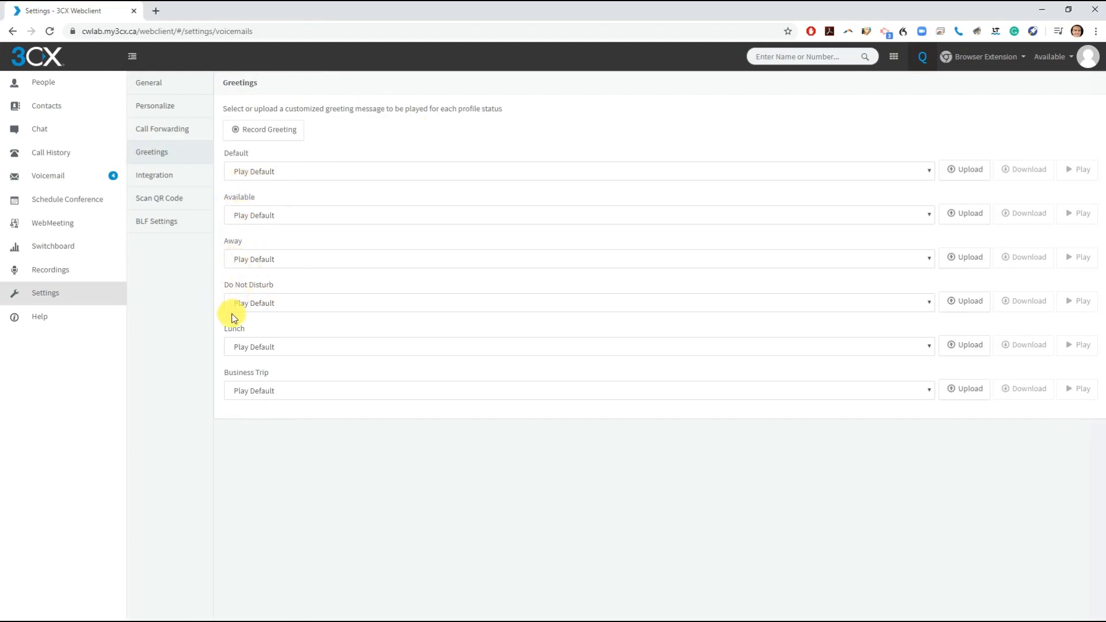
- Start a greeting recording named Test_file, cancel it, then show the mobile provisioning QR code
left_click(264, 130)
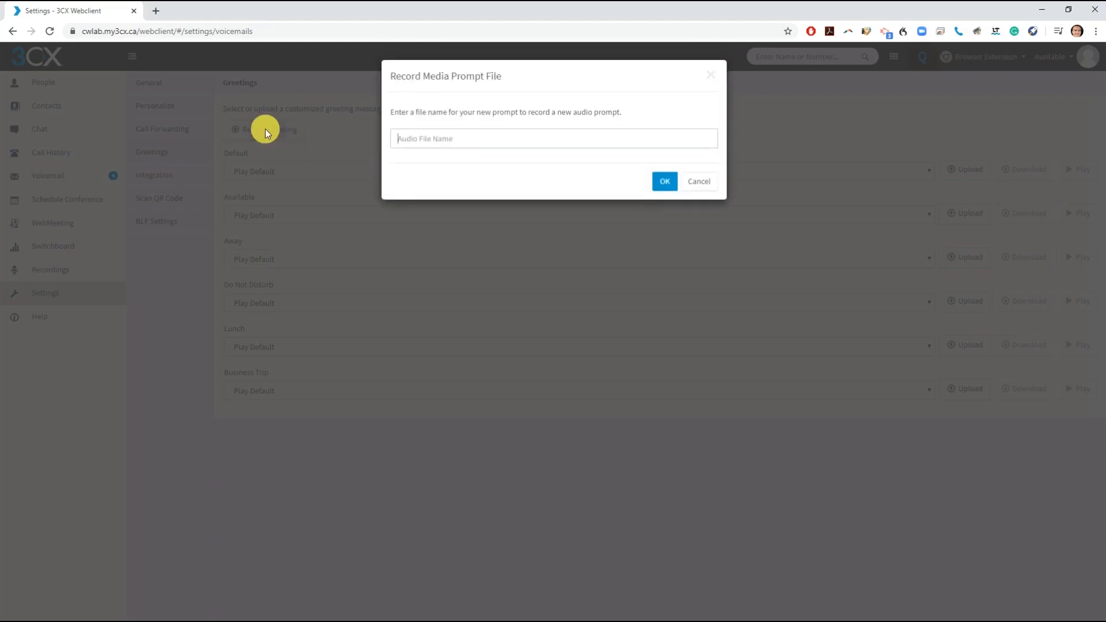
type("Test_file")
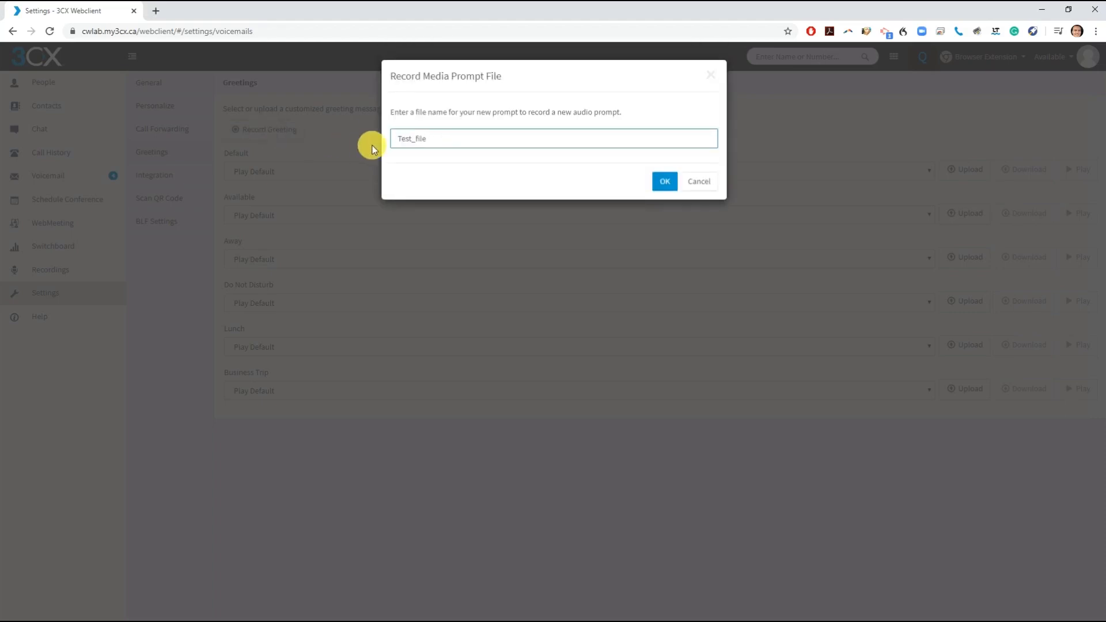
left_click(701, 180)
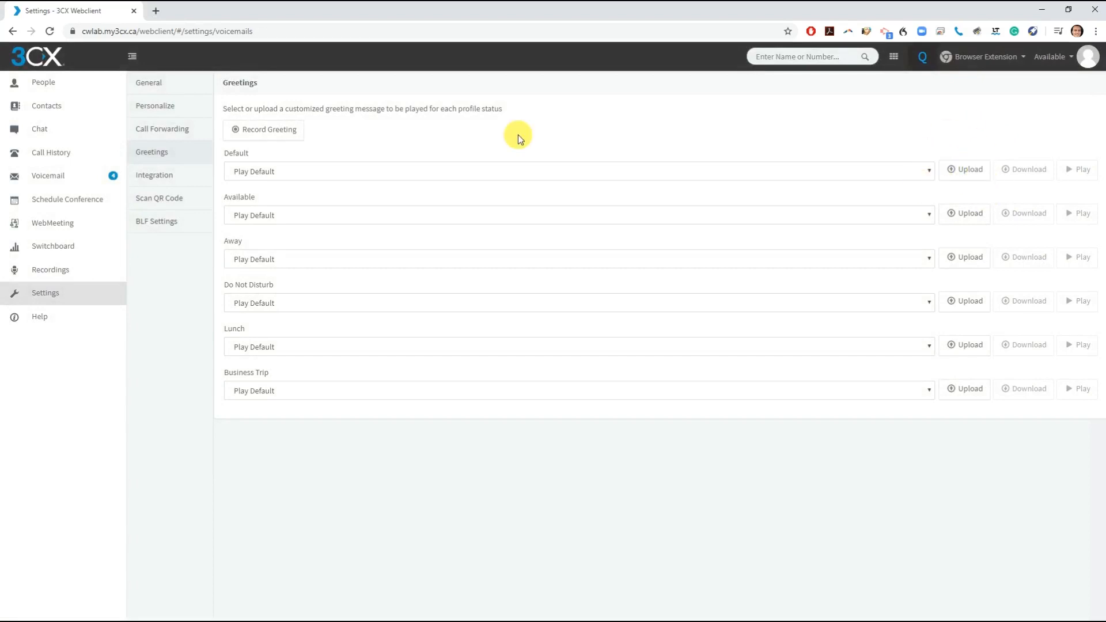
left_click(190, 201)
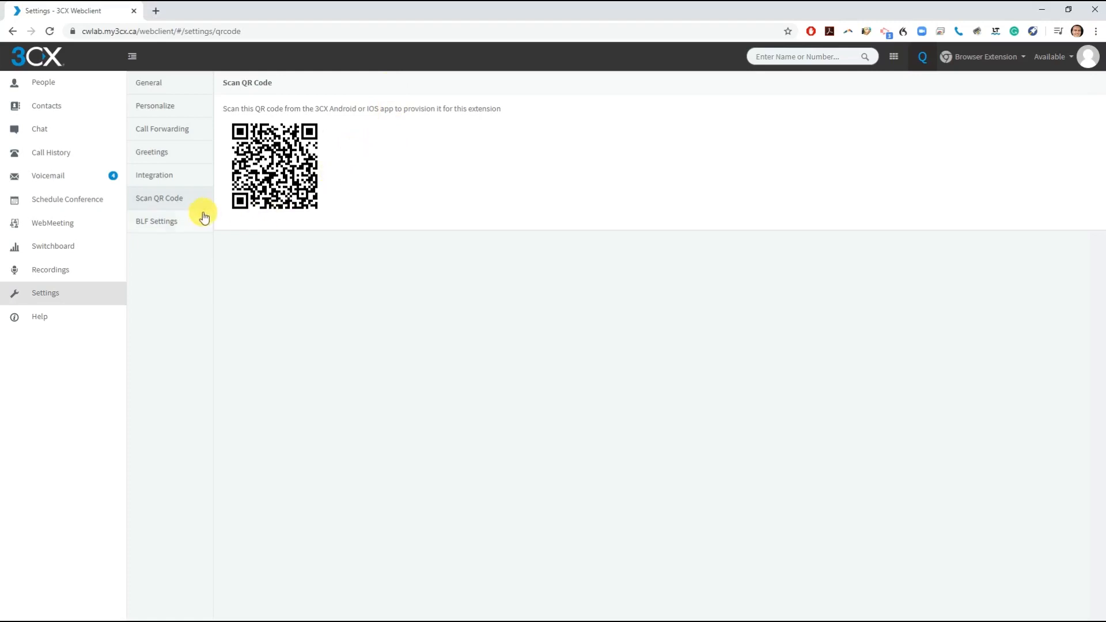
- In BLF Settings, make keys 1, 2 and 3 Line keys
left_click(189, 222)
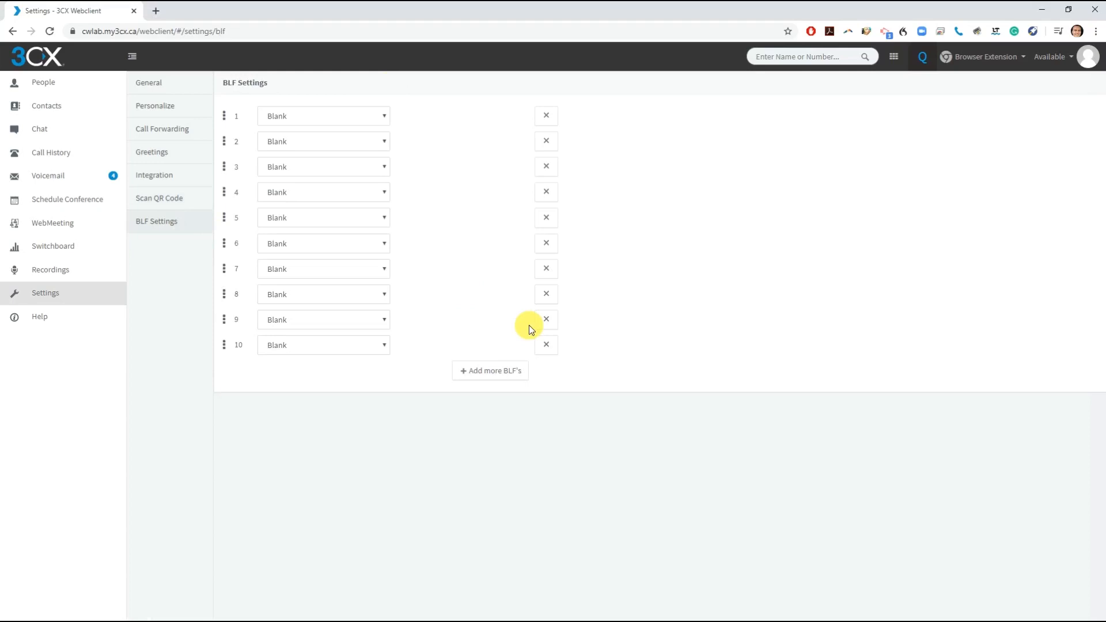
left_click(382, 117)
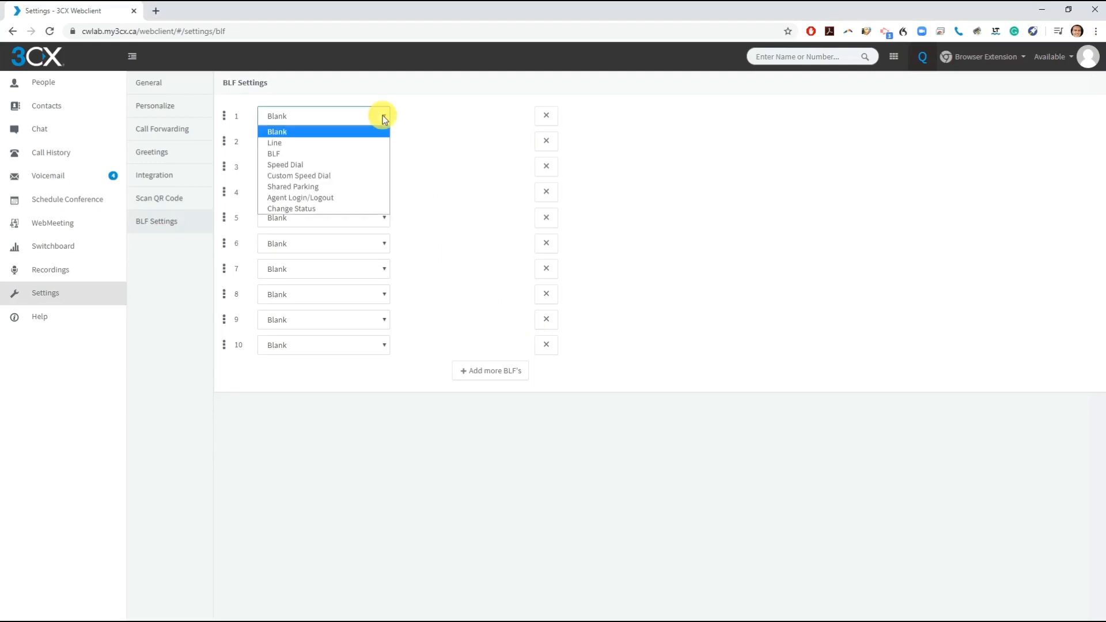
left_click(367, 144)
left_click(369, 147)
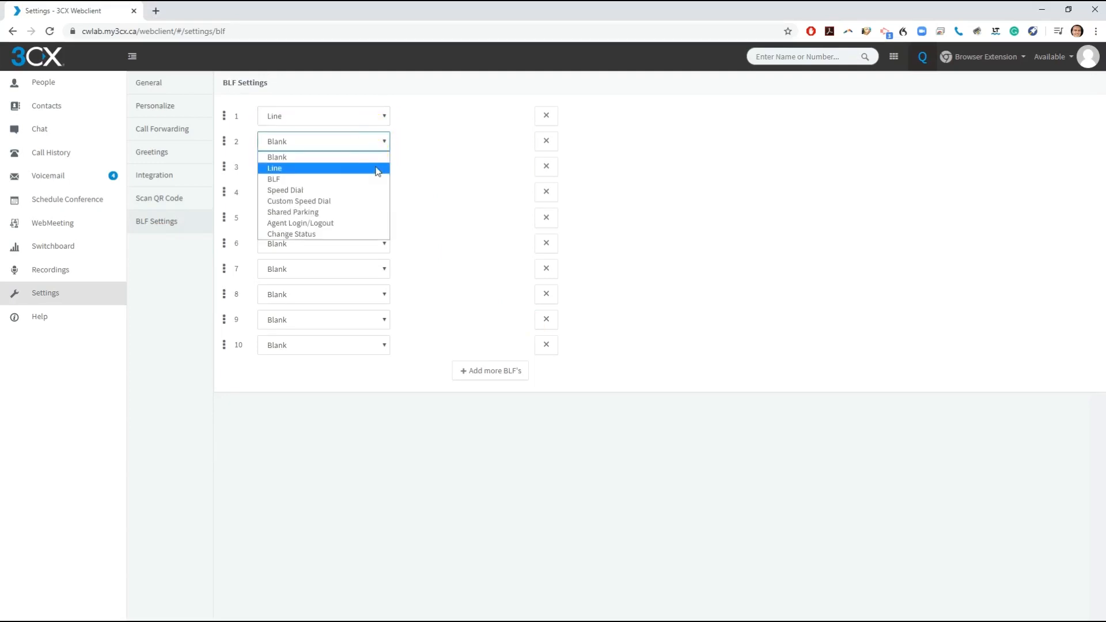
left_click(378, 167)
left_click(377, 169)
left_click(380, 196)
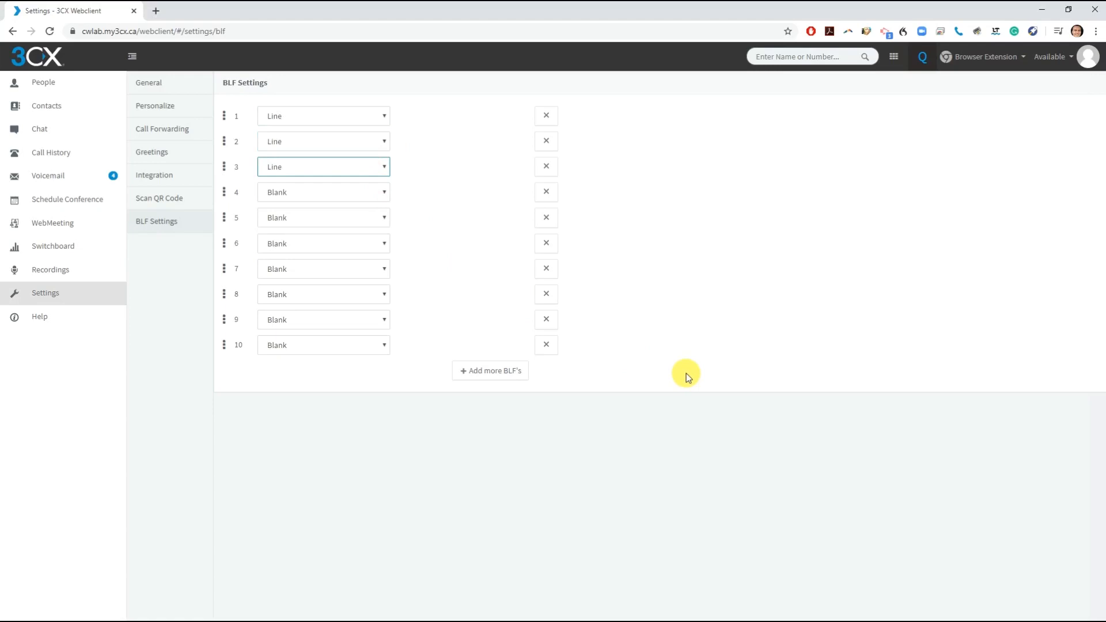
- Make key 4 a Shared Parking key on slot SP1 and key 5 a BLF key
left_click(385, 198)
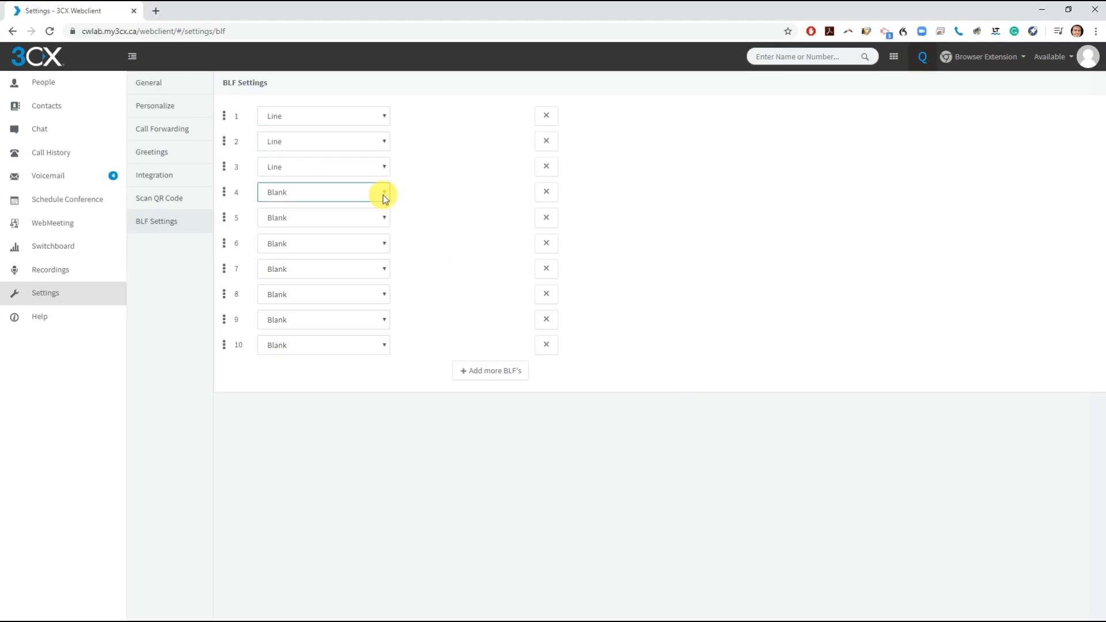
left_click(385, 197)
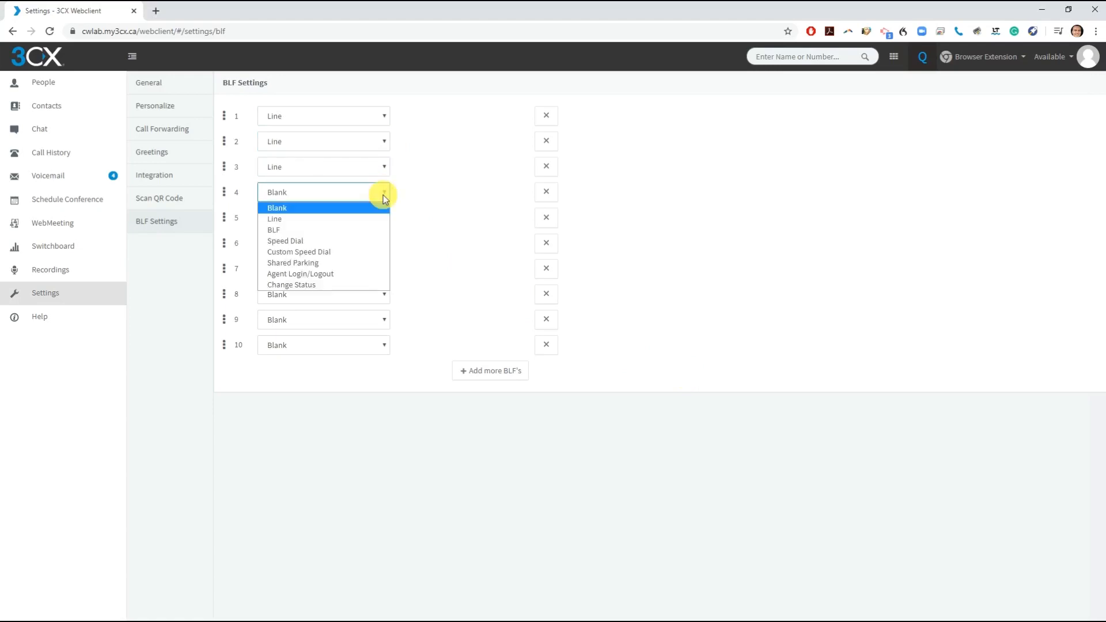
left_click(352, 266)
left_click(415, 192)
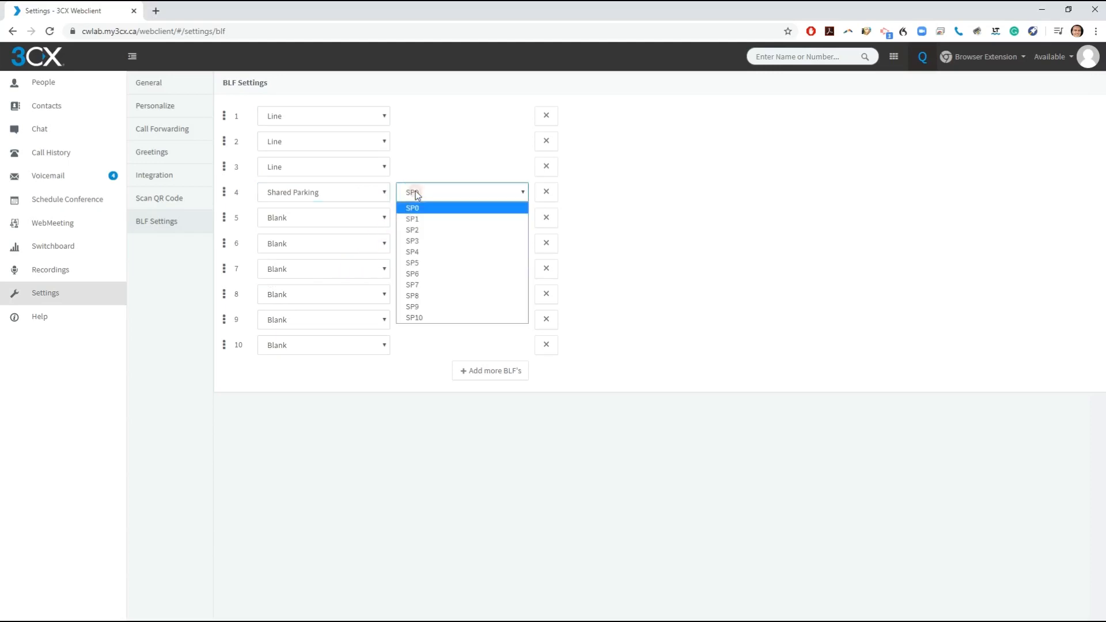
left_click(420, 219)
left_click(358, 216)
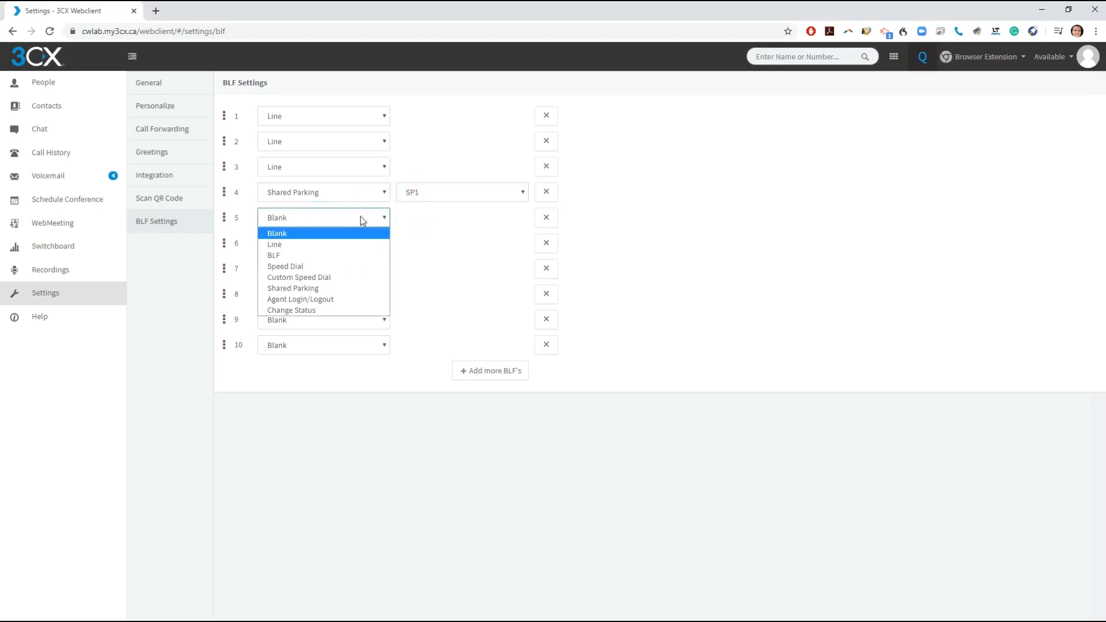
left_click(349, 255)
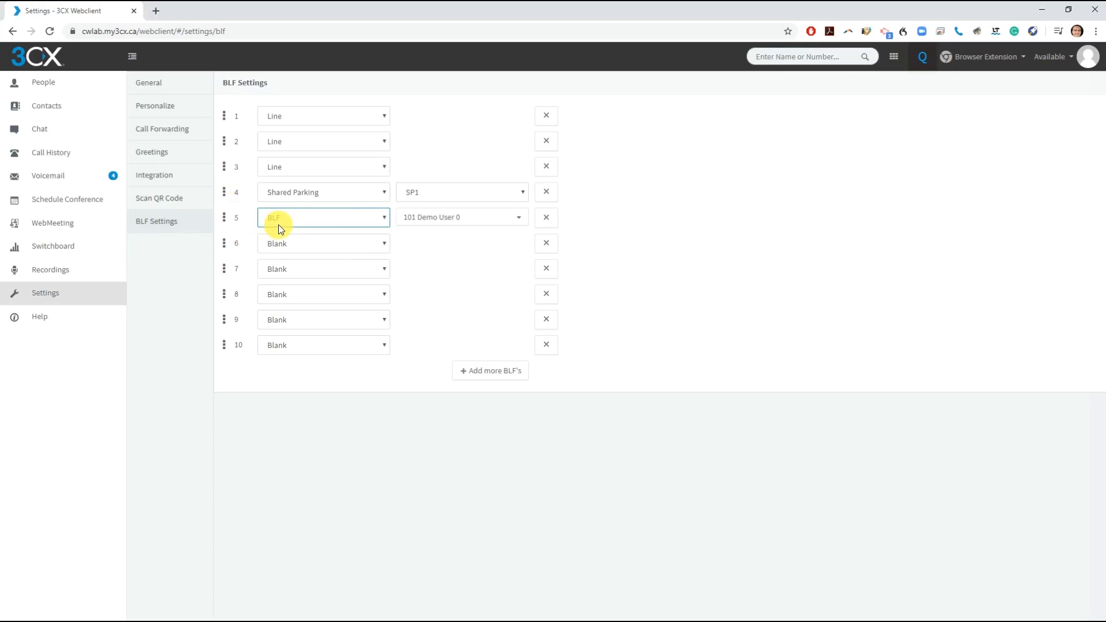
- Have key 5 monitor extension 102, make key 6 a custom speed dial, and move the parking key below it
left_click(447, 219)
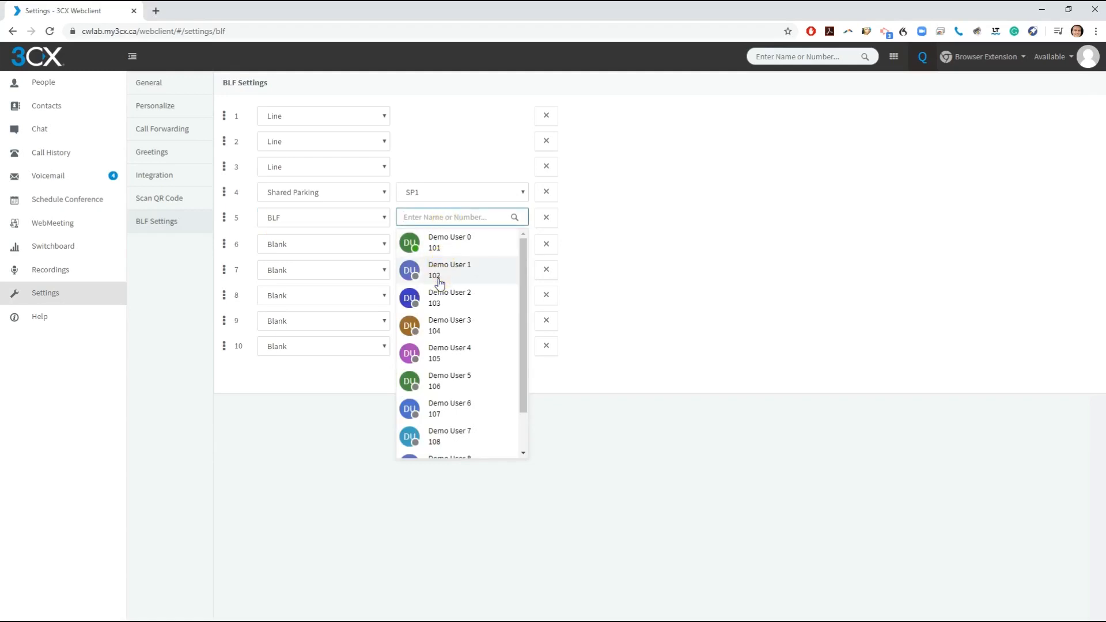
left_click(438, 272)
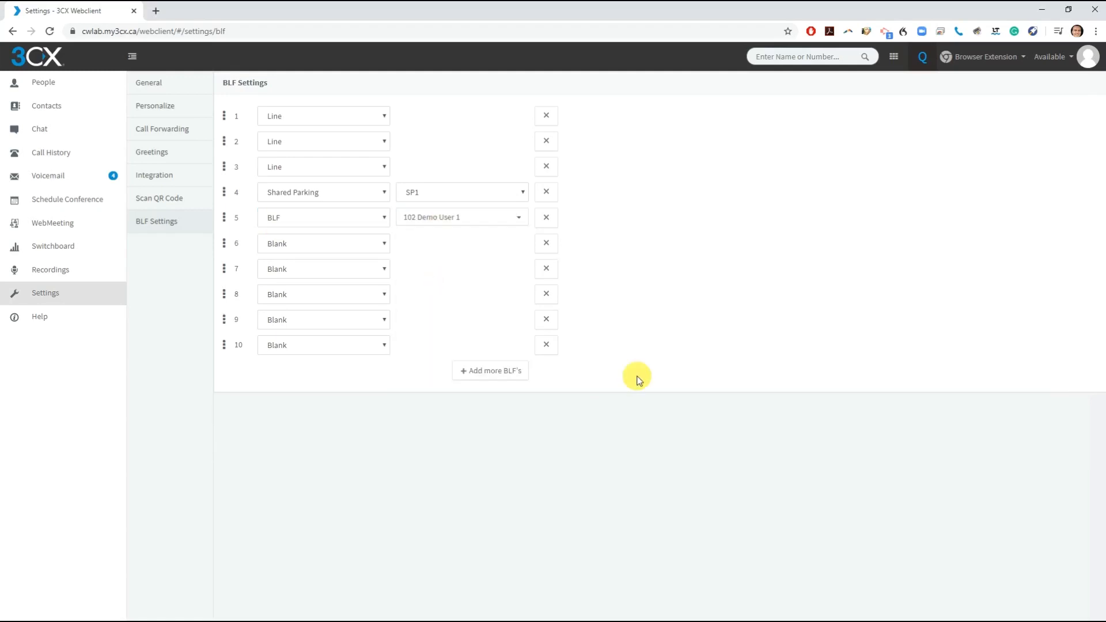
left_click(384, 245)
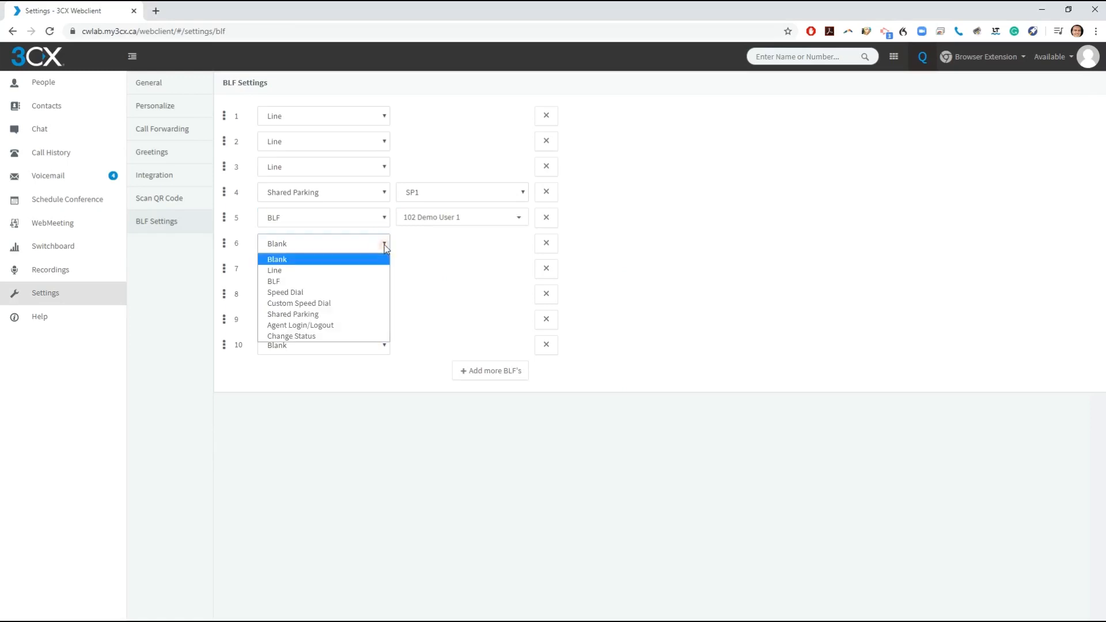
left_click(358, 303)
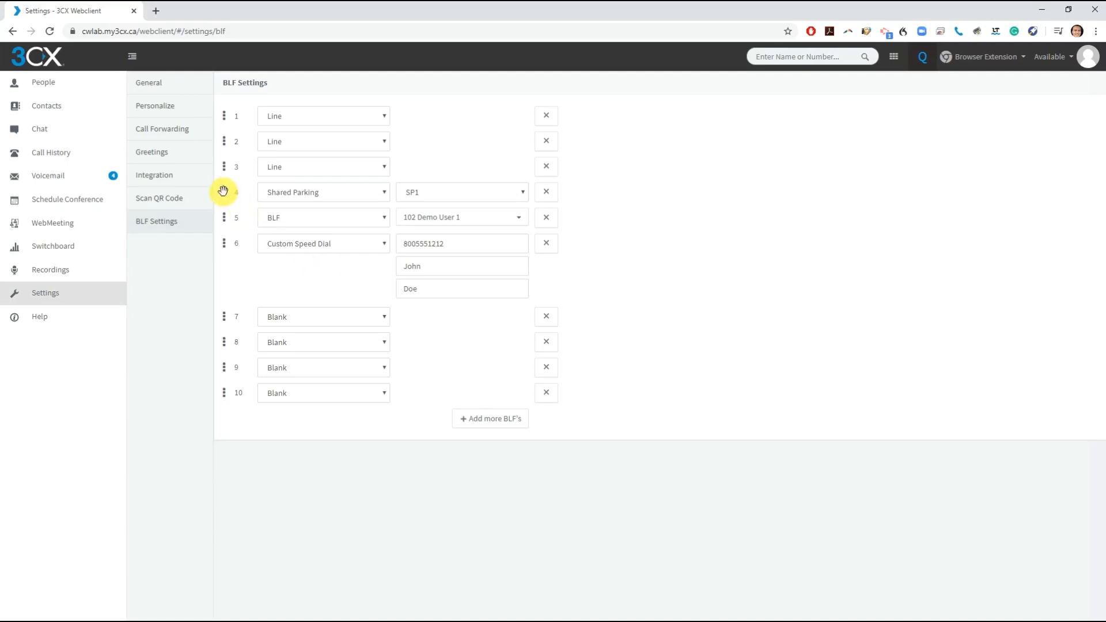
left_click_drag(223, 190, 218, 267)
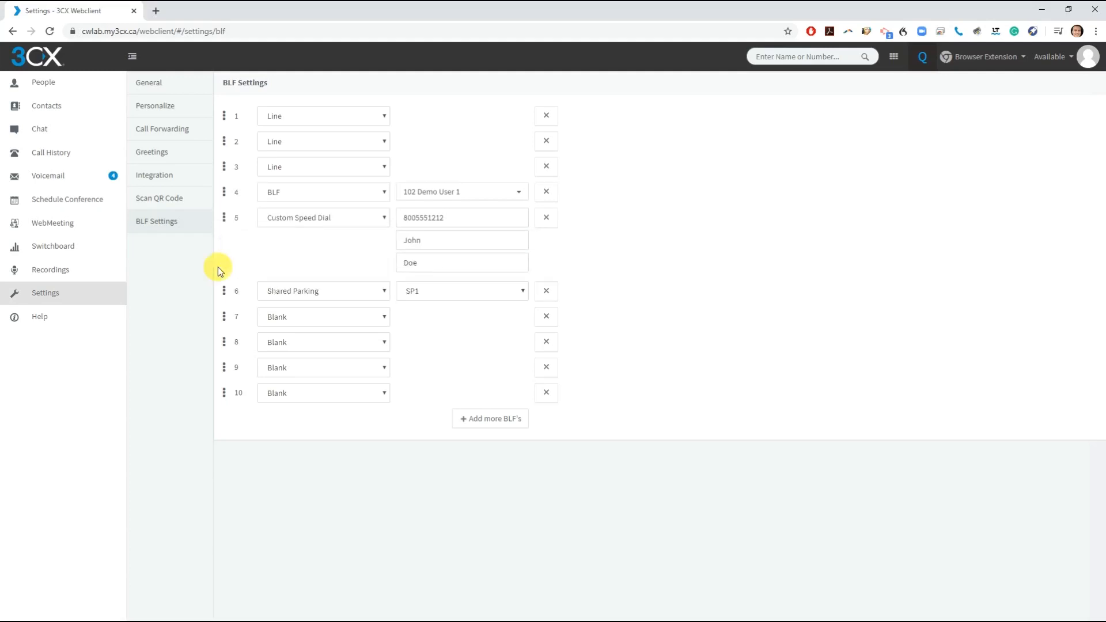